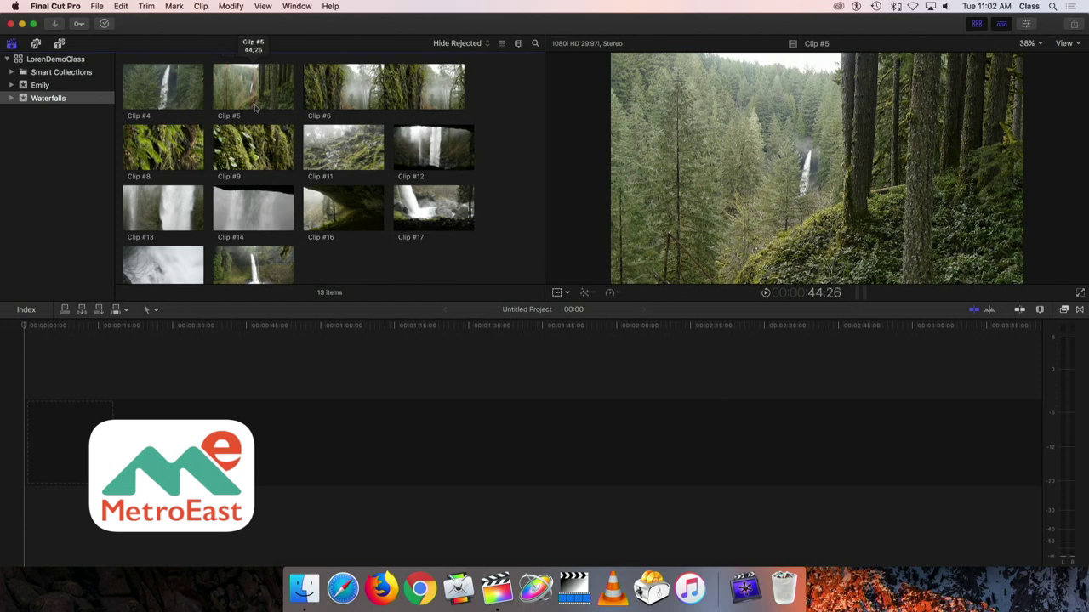
Select Clip #5 in the Waterfalls event after briefly checking Clip #9
click(247, 88)
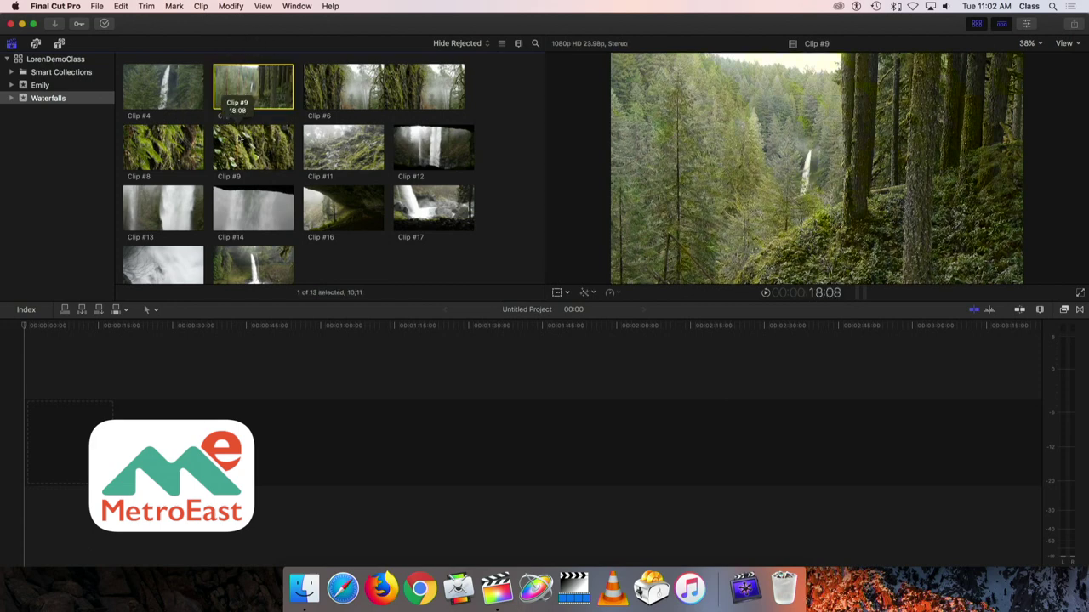
click(240, 143)
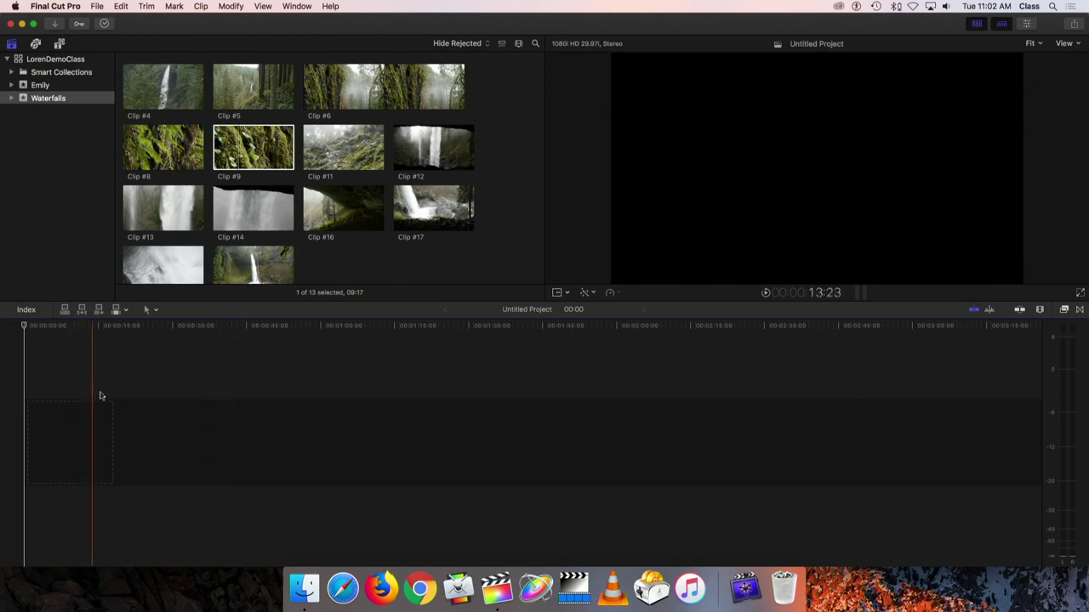
click(251, 94)
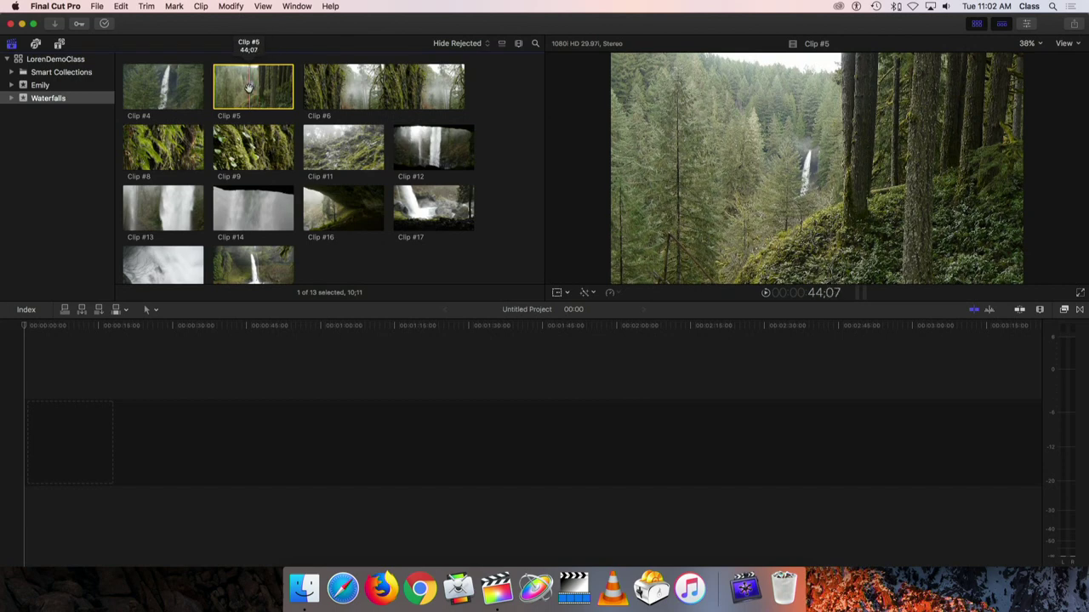
Drag Clip #5 into the empty timeline as its first clip, running 10:11
drag(233, 295, 183, 453)
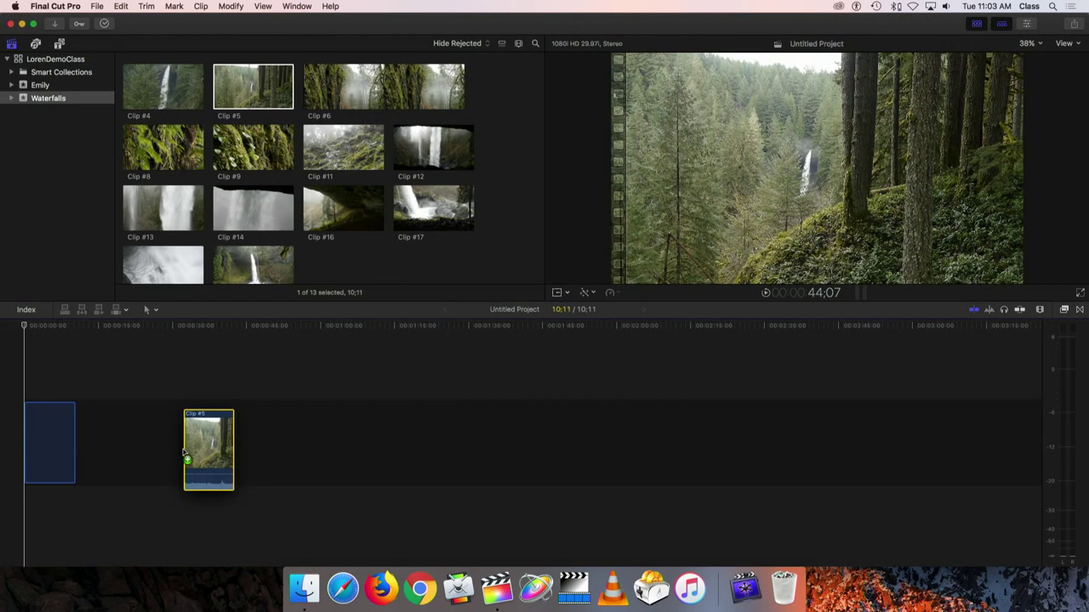
drag(184, 451, 184, 454)
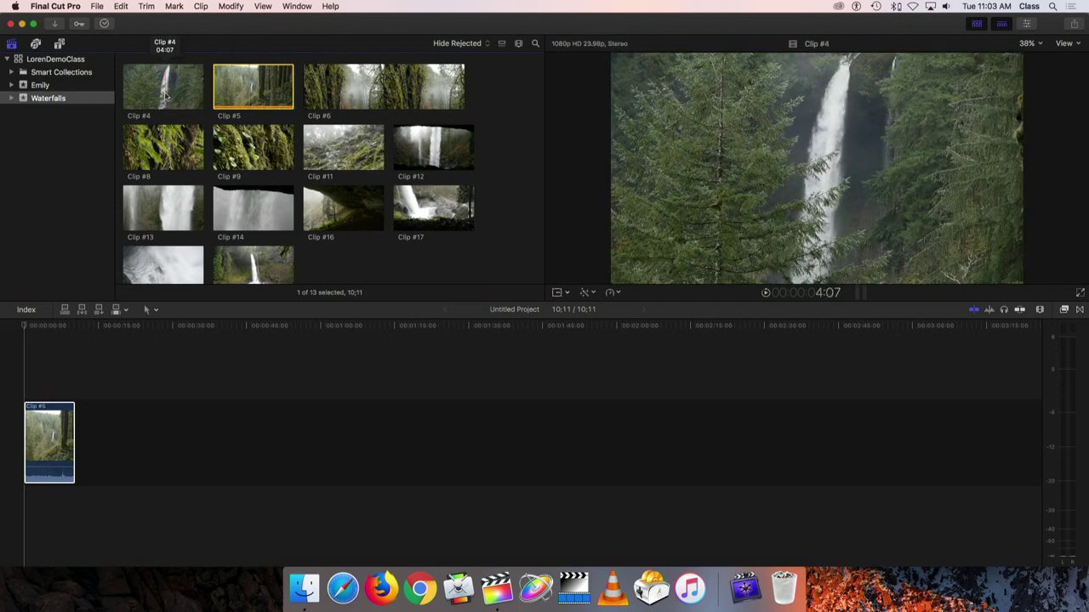
click(166, 97)
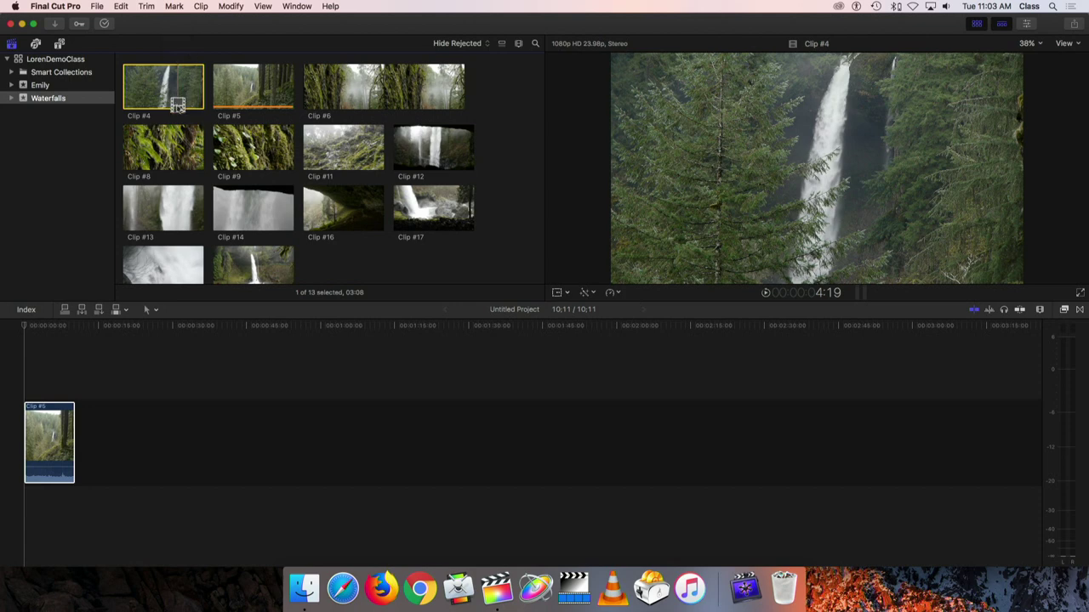
Append Clip #4 (03:10) after Clip #5, bringing the project to 13:21
drag(173, 290, 214, 447)
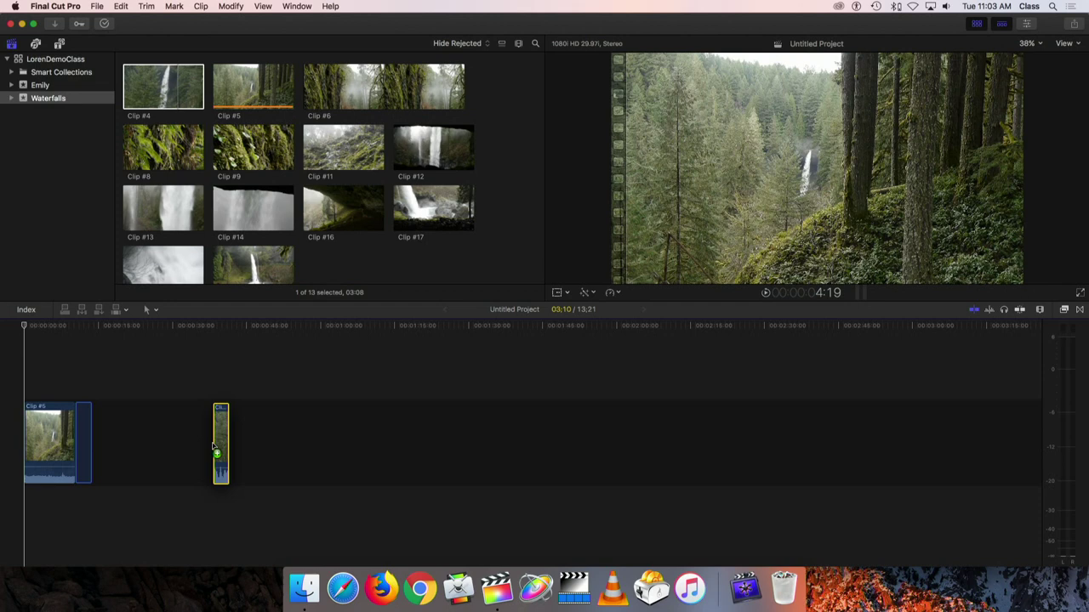
drag(215, 448, 214, 447)
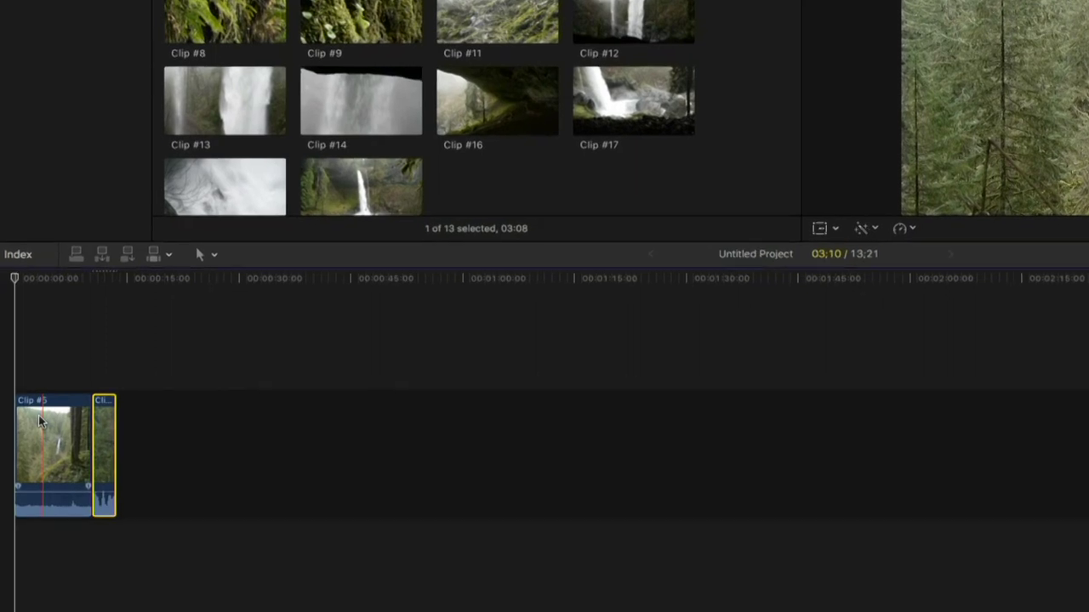
click(46, 405)
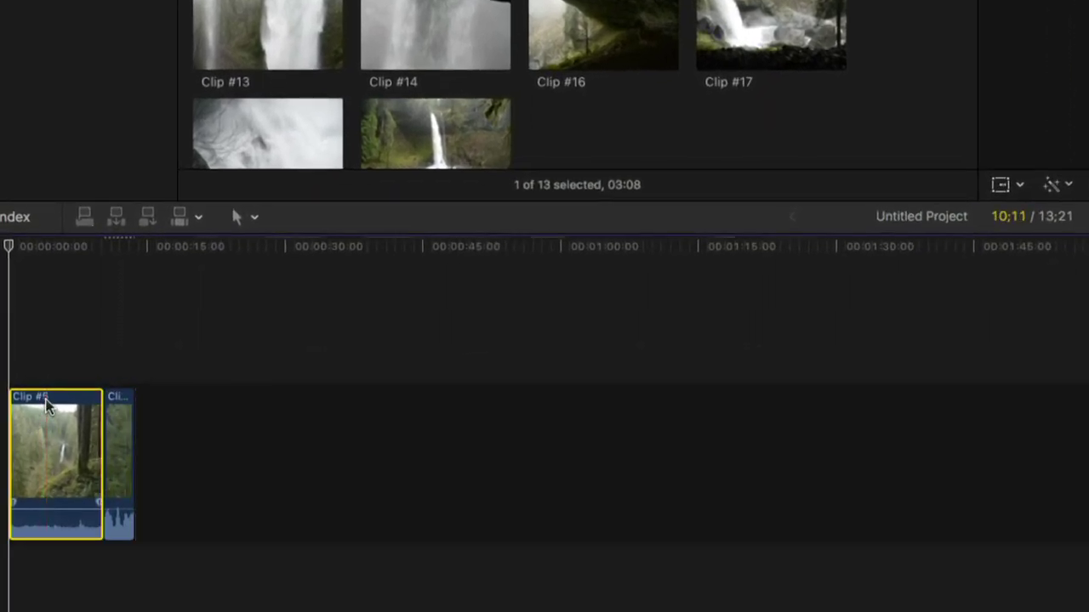
click(116, 410)
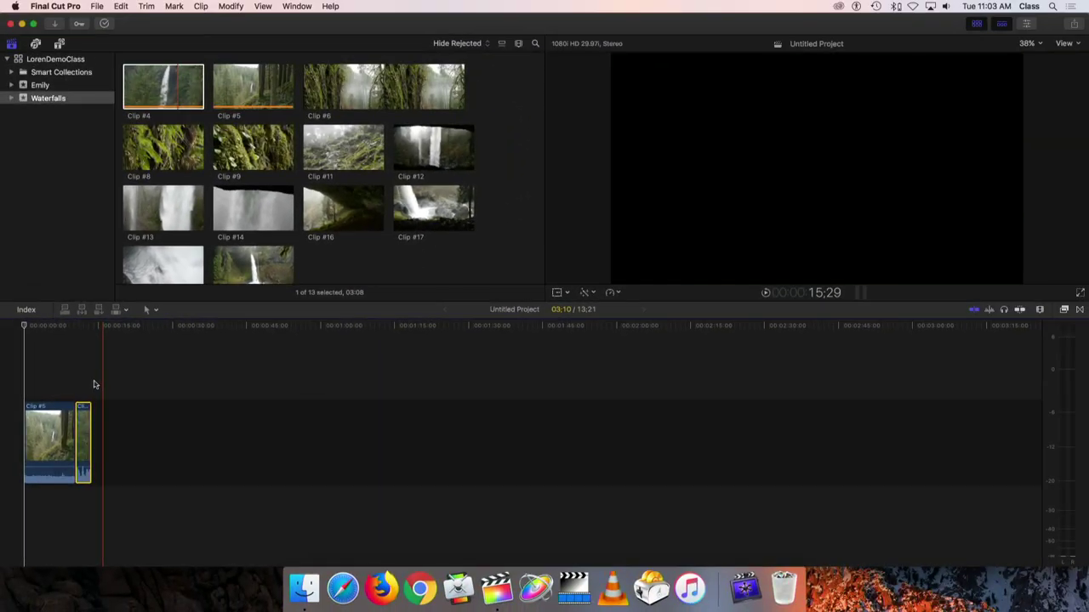
Append Clip #6 (01:06;18) after Clip #4, making the project 01:20;09
click(342, 100)
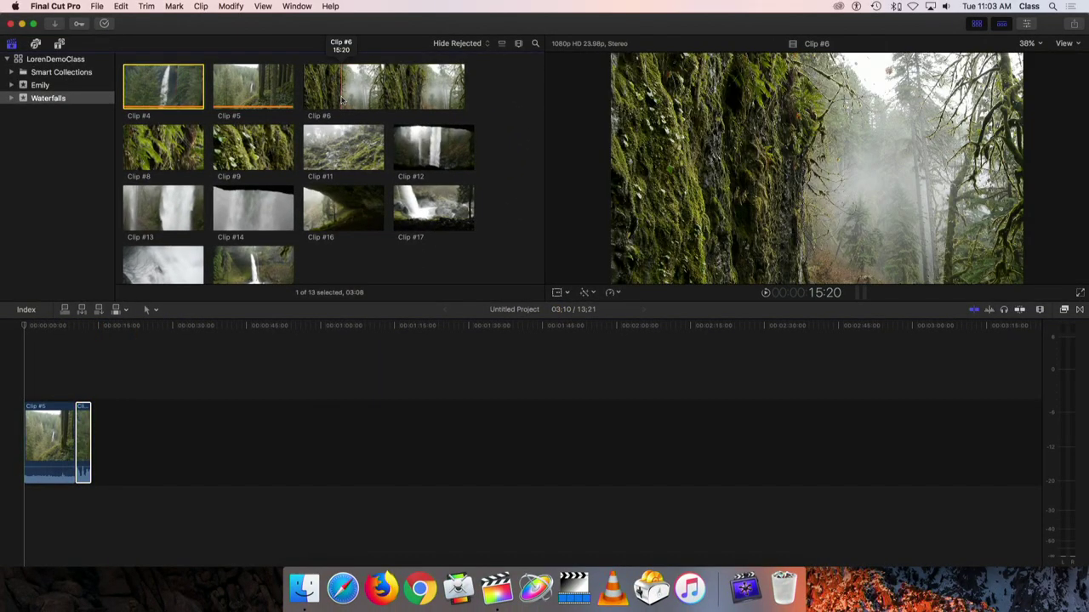
drag(340, 121, 201, 442)
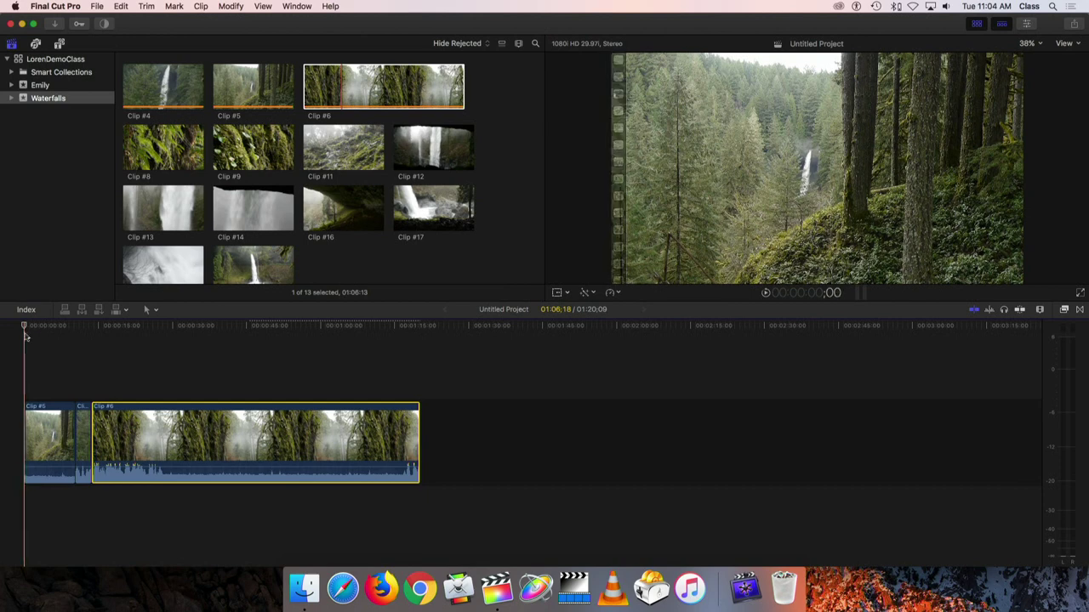
drag(38, 331, 131, 330)
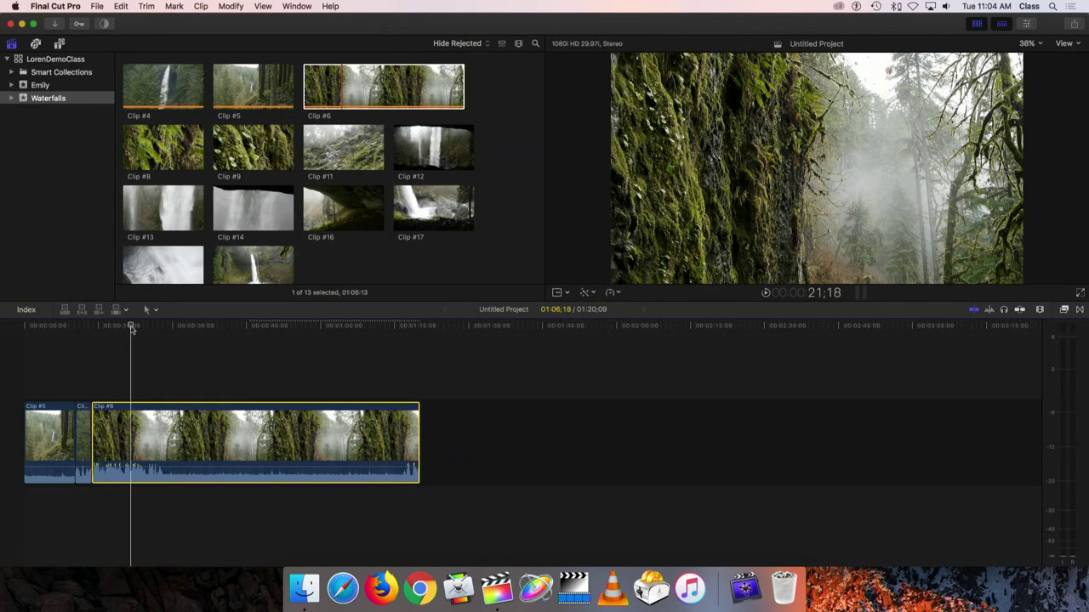
click(241, 327)
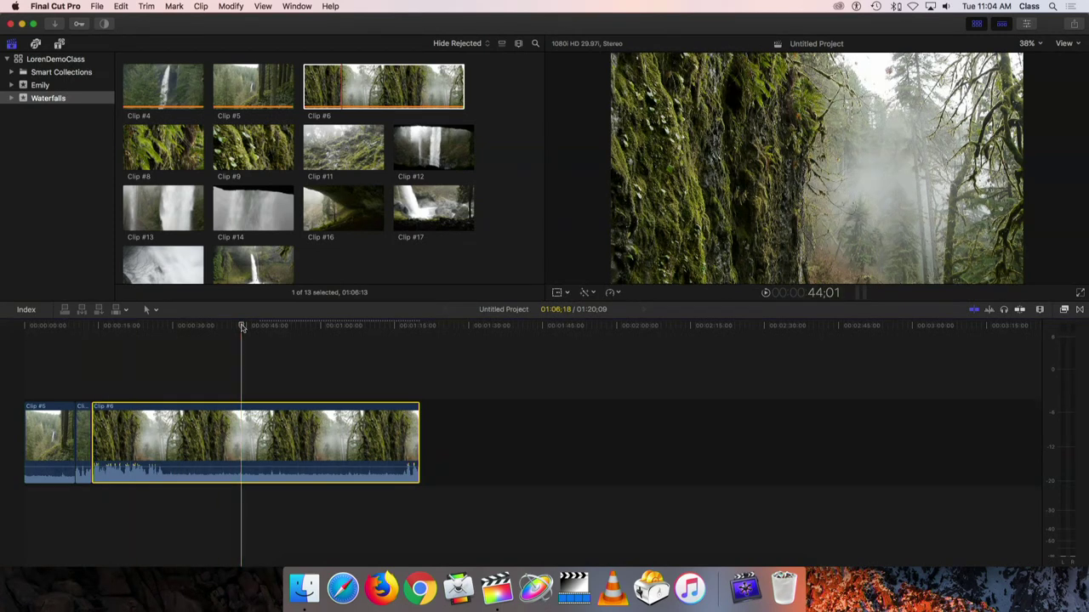
click(338, 327)
click(410, 327)
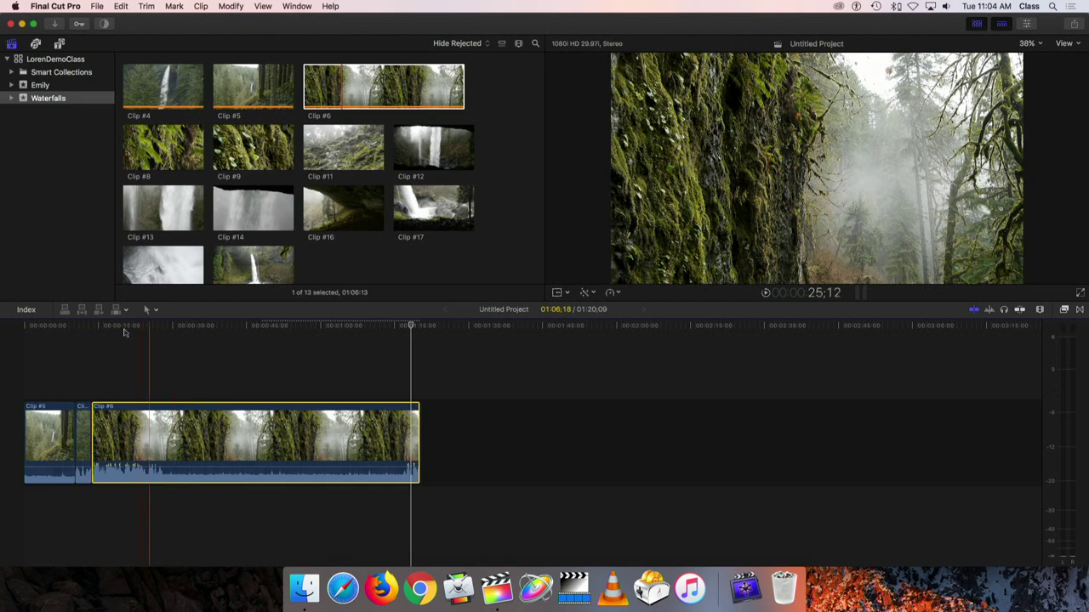
click(36, 329)
click(20, 331)
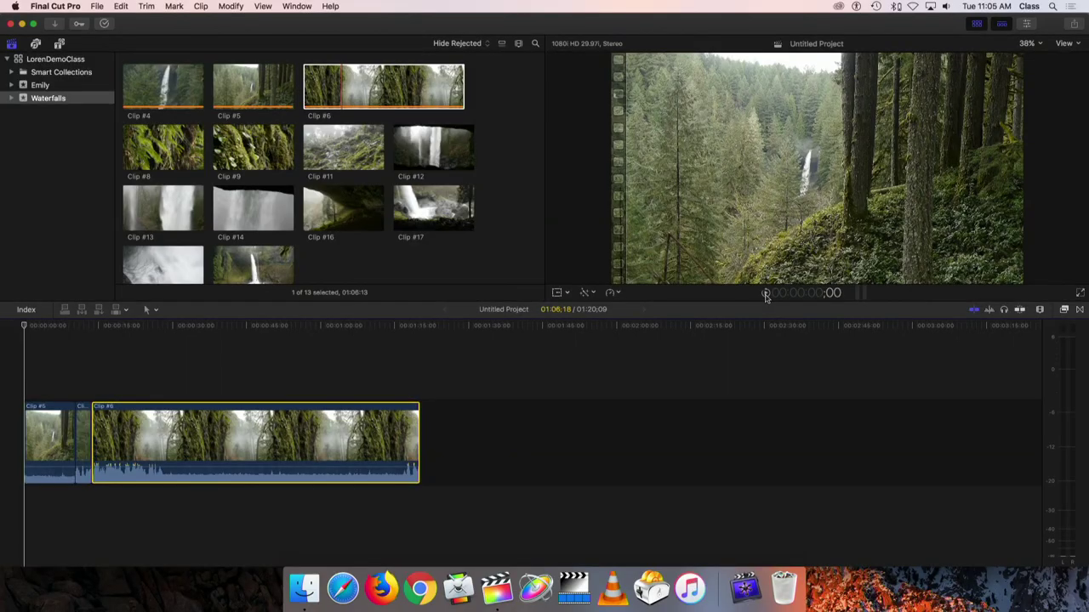
Play the sequence from the start and stop partway into Clip #6
click(765, 294)
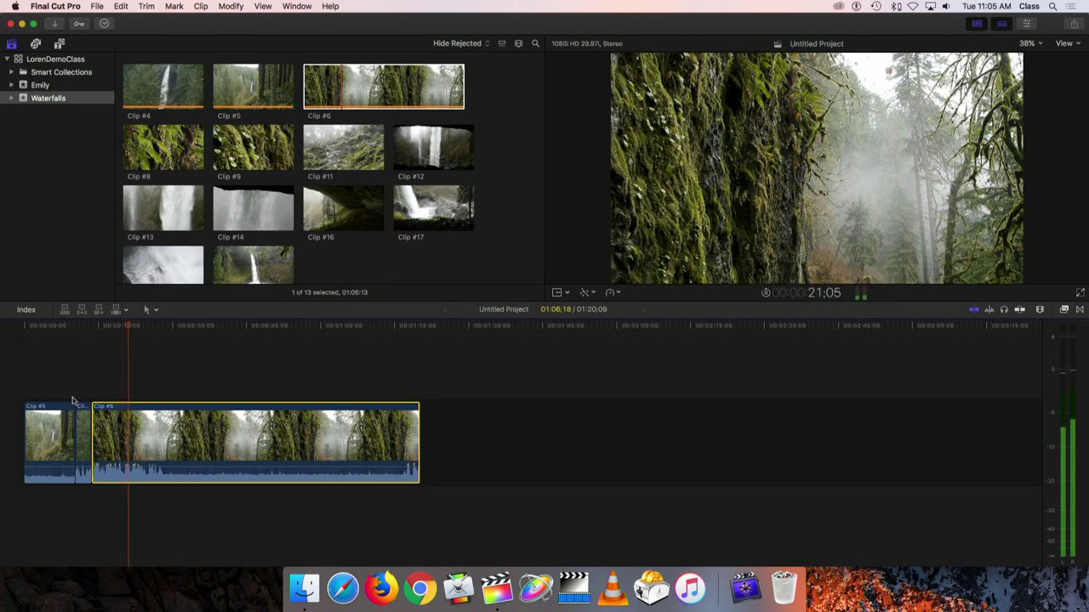
key(space)
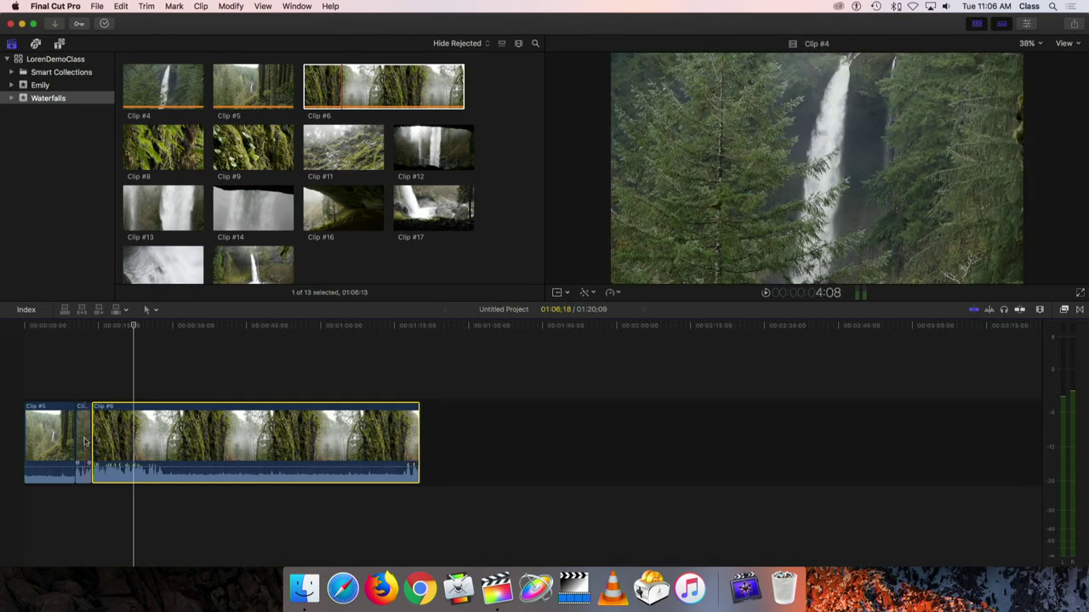
Rearrange the storyline so Clip #4 sits between Clip #5 and Clip #6
click(51, 410)
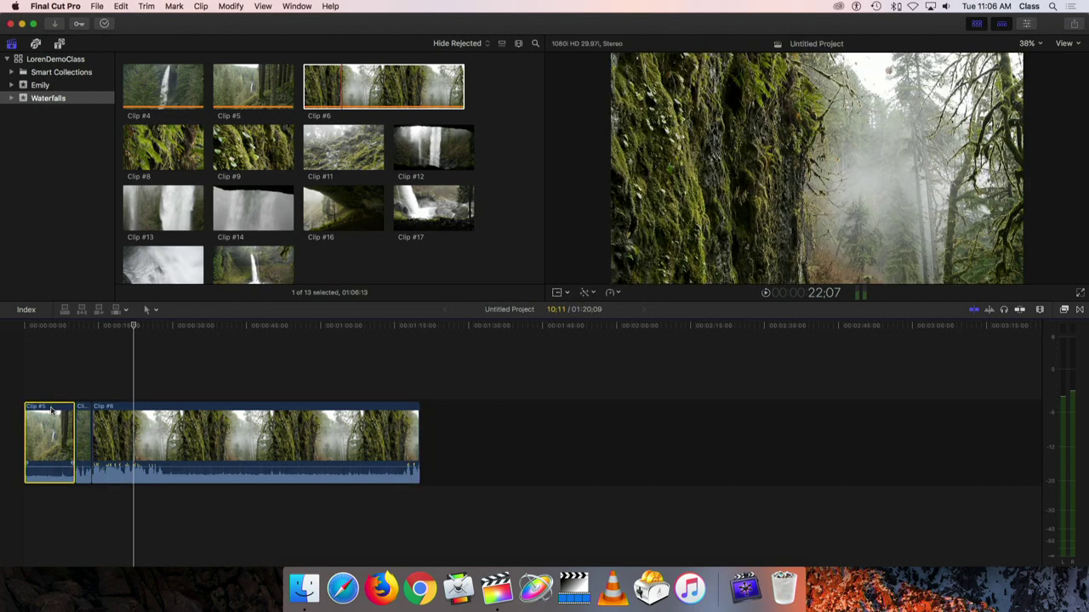
drag(51, 410, 447, 417)
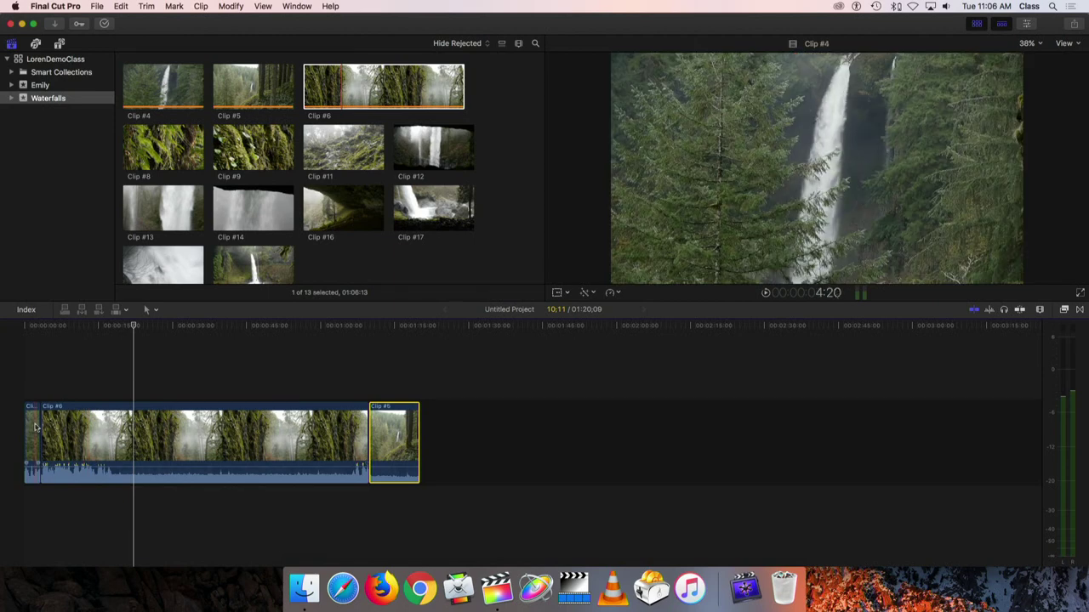
drag(34, 427, 359, 475)
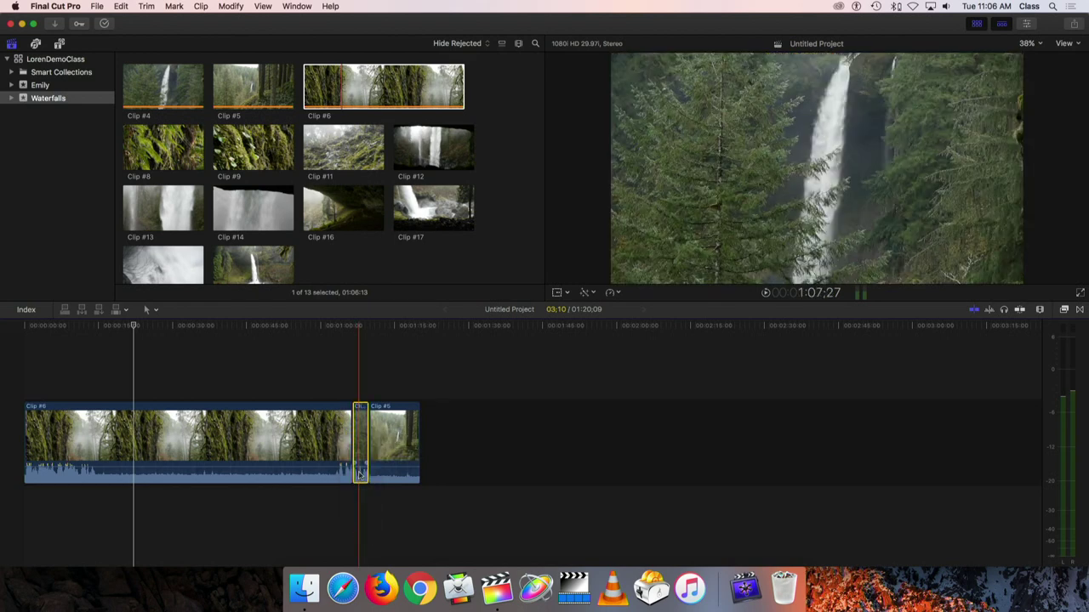
drag(397, 410, 74, 447)
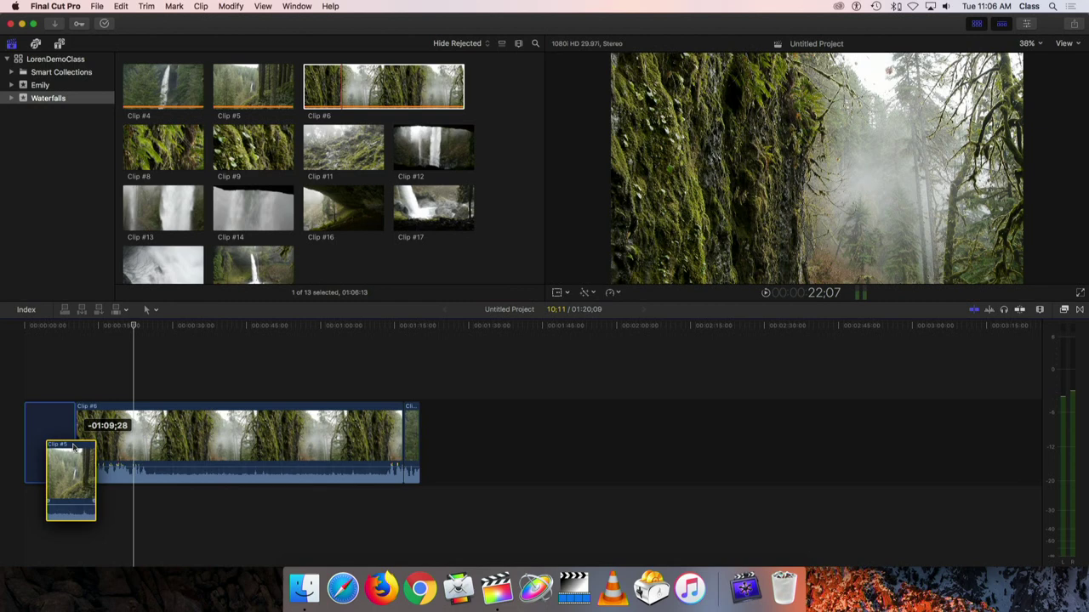
drag(74, 447, 68, 429)
click(410, 433)
drag(410, 432, 83, 455)
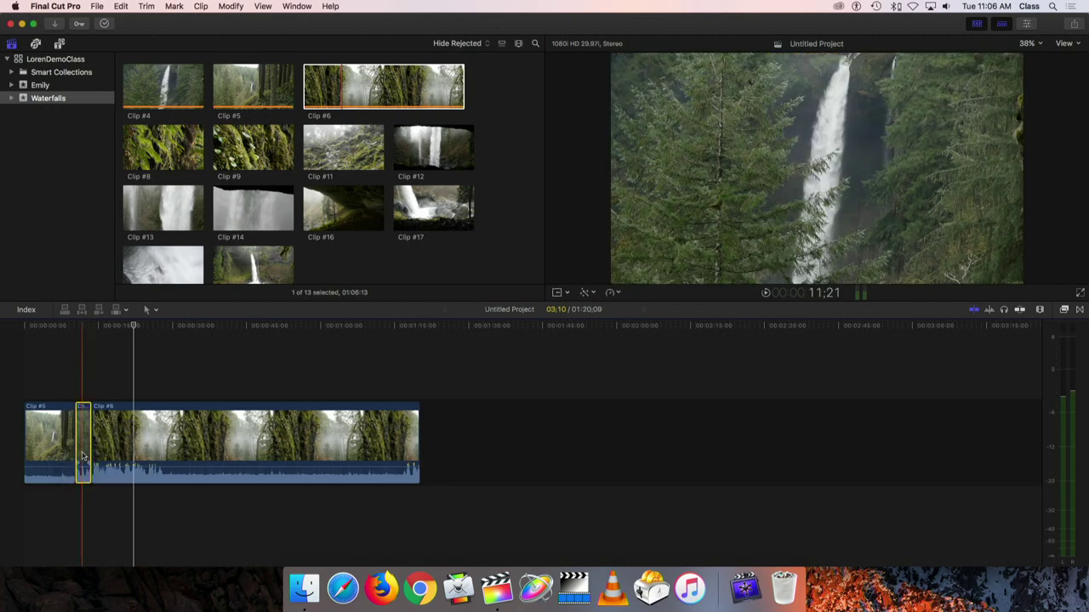
click(178, 384)
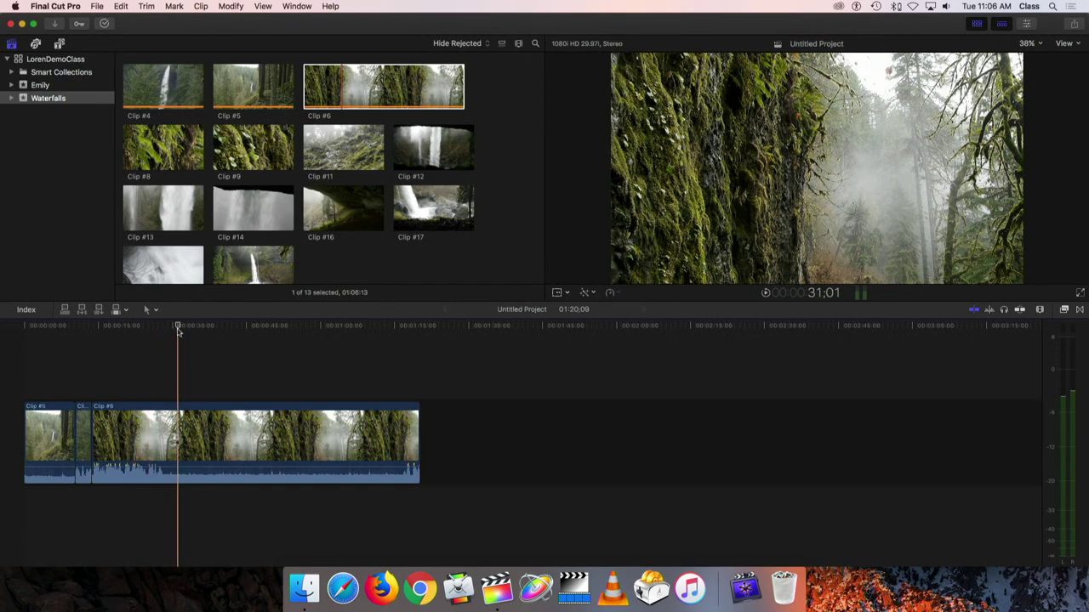
click(82, 449)
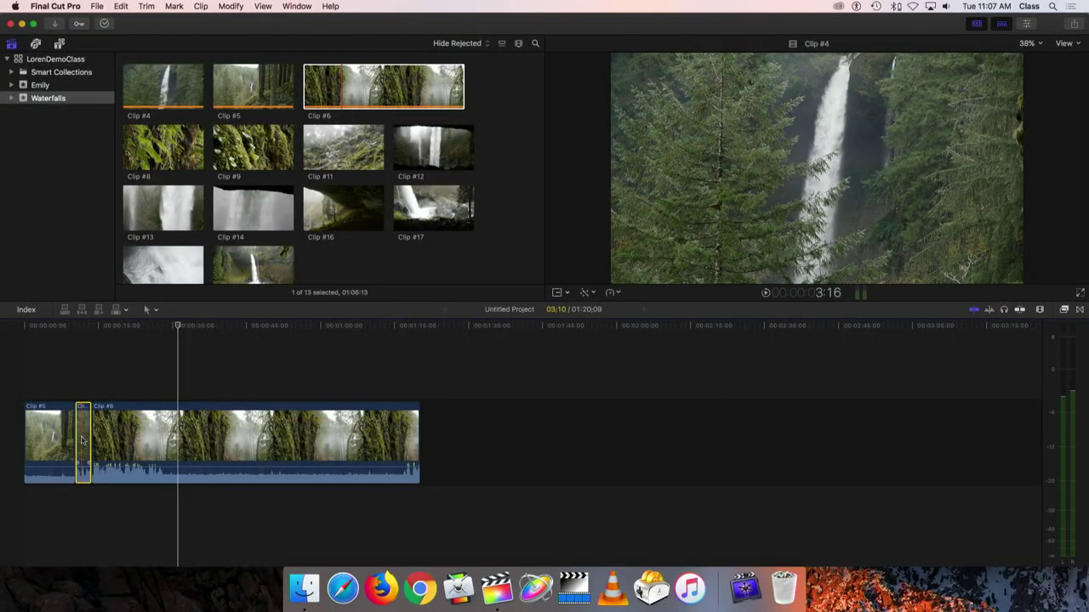
Replace Clip #4 with a 03:10 gap between Clip #5 and Clip #6
key(BackSpace)
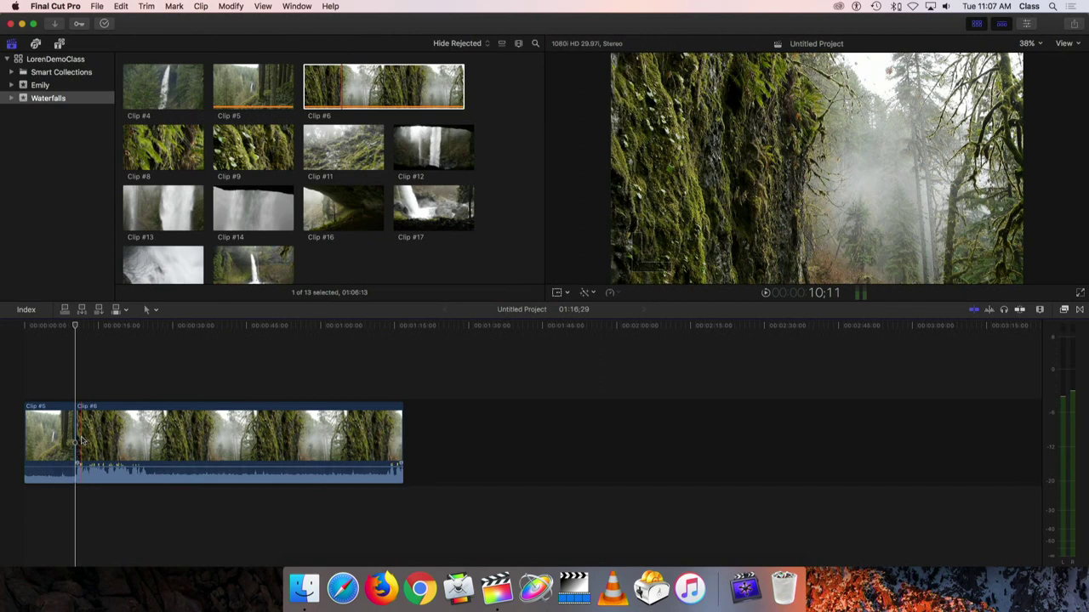
key(super+v)
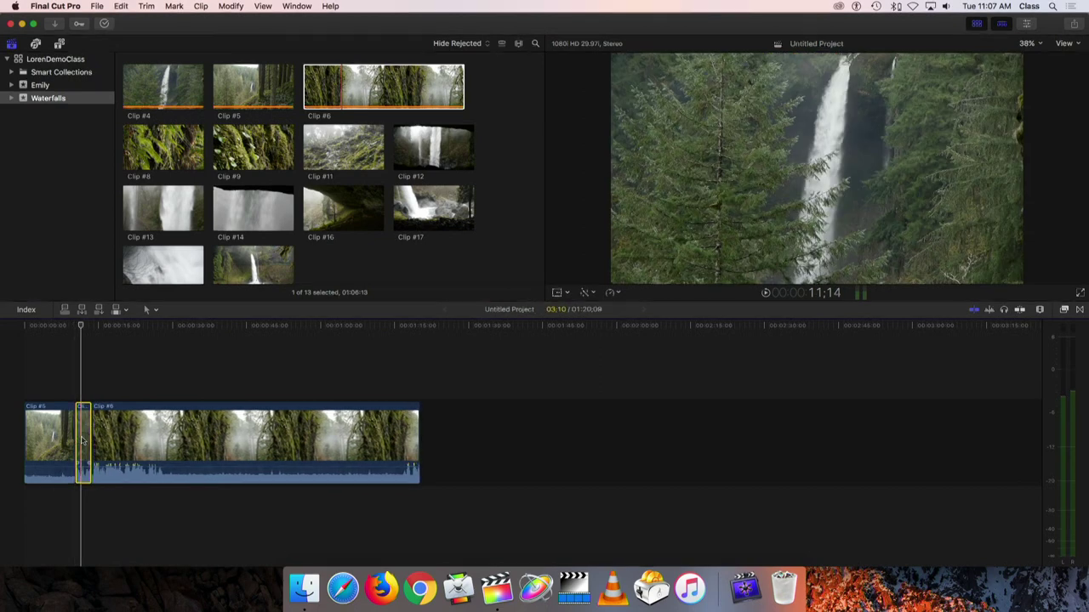
key(Delete)
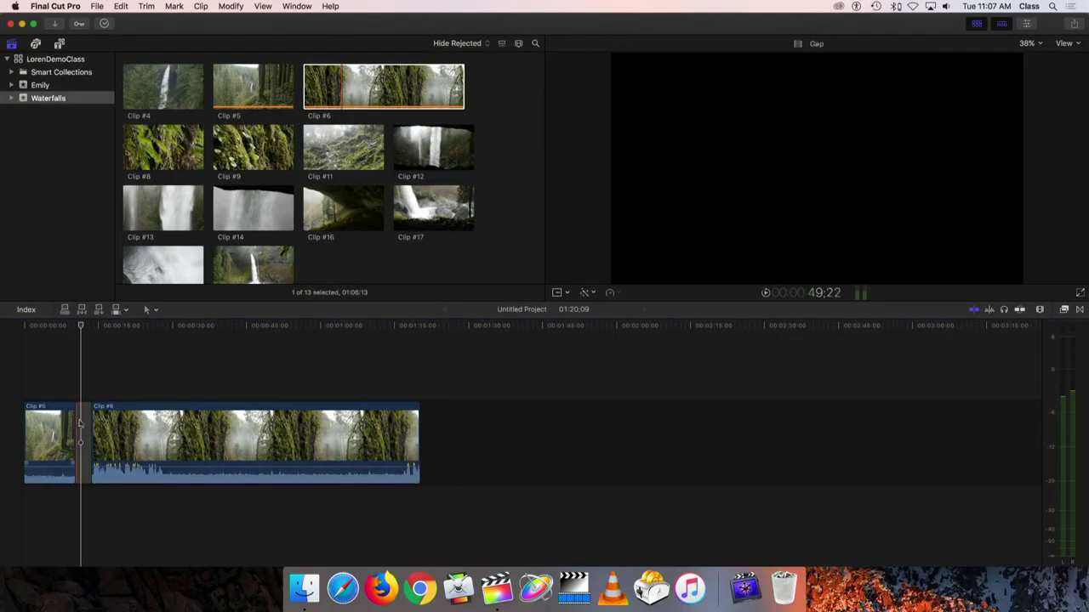
click(162, 375)
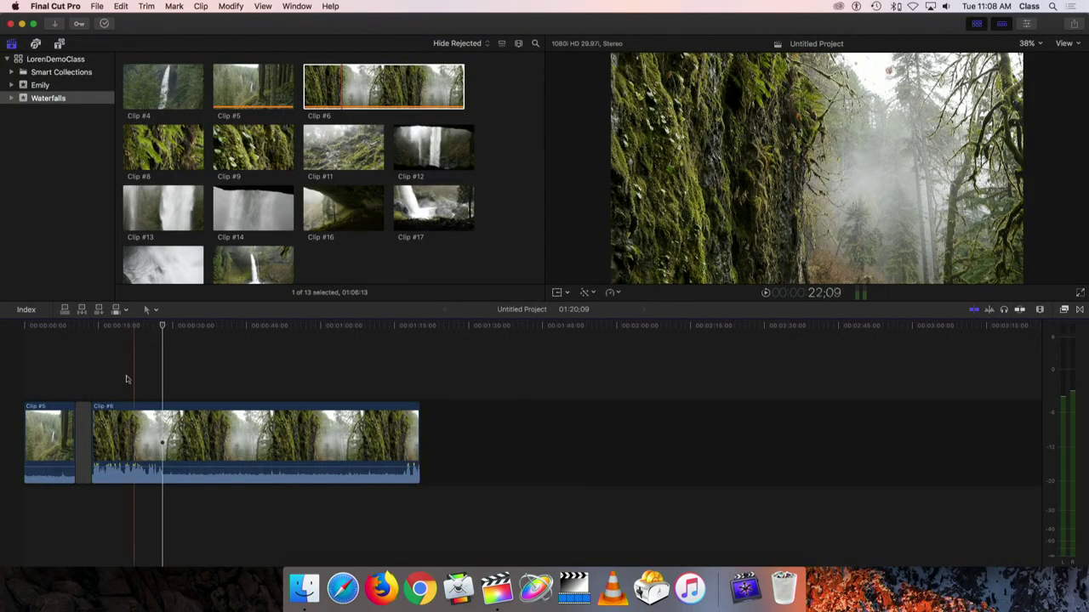
click(83, 442)
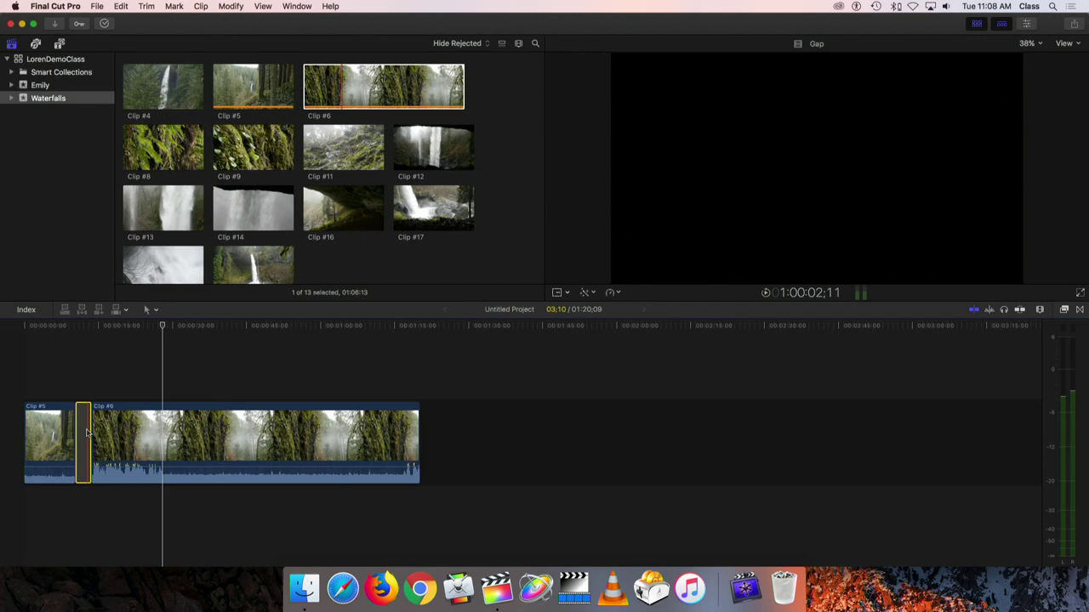
Ripple-delete the gap so the project shortens to 01:16;29
key(s)
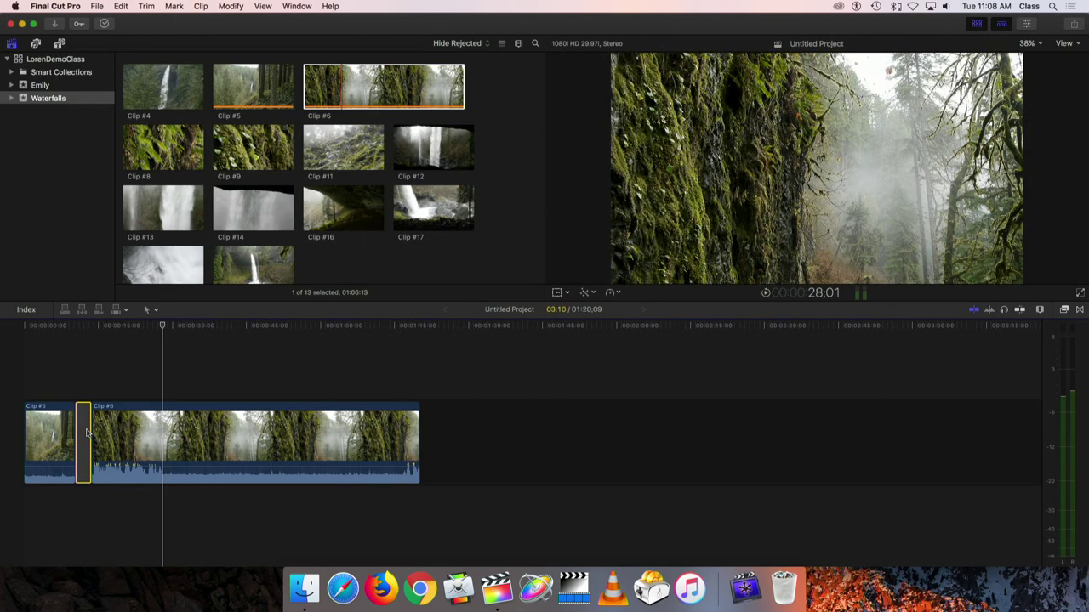
key(Delete)
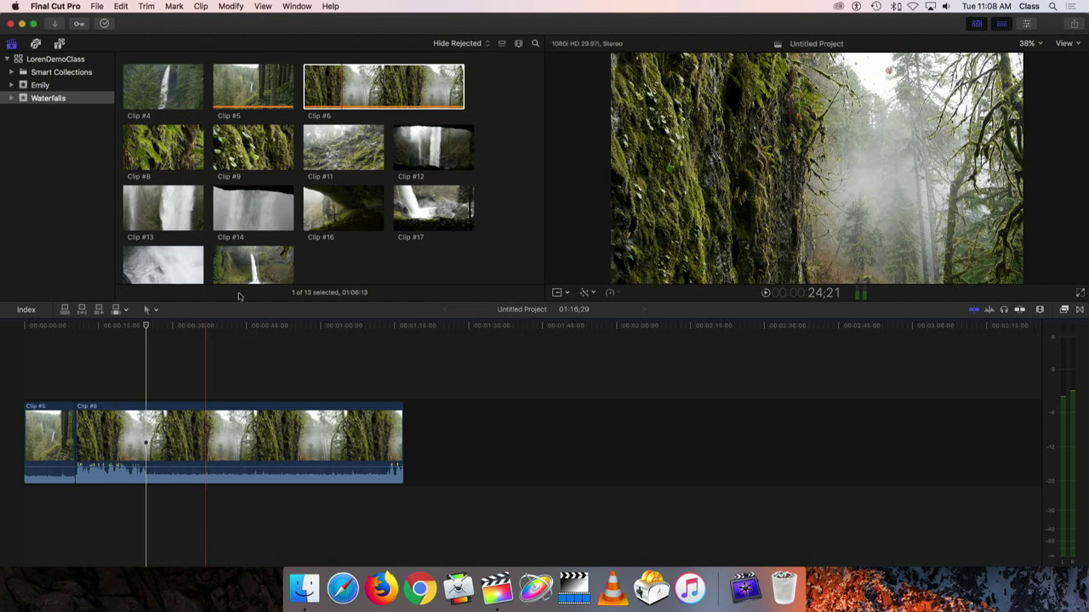
Append Clip #9 (09:21) after Clip #6 and delete the accidental duplicate copy
click(268, 167)
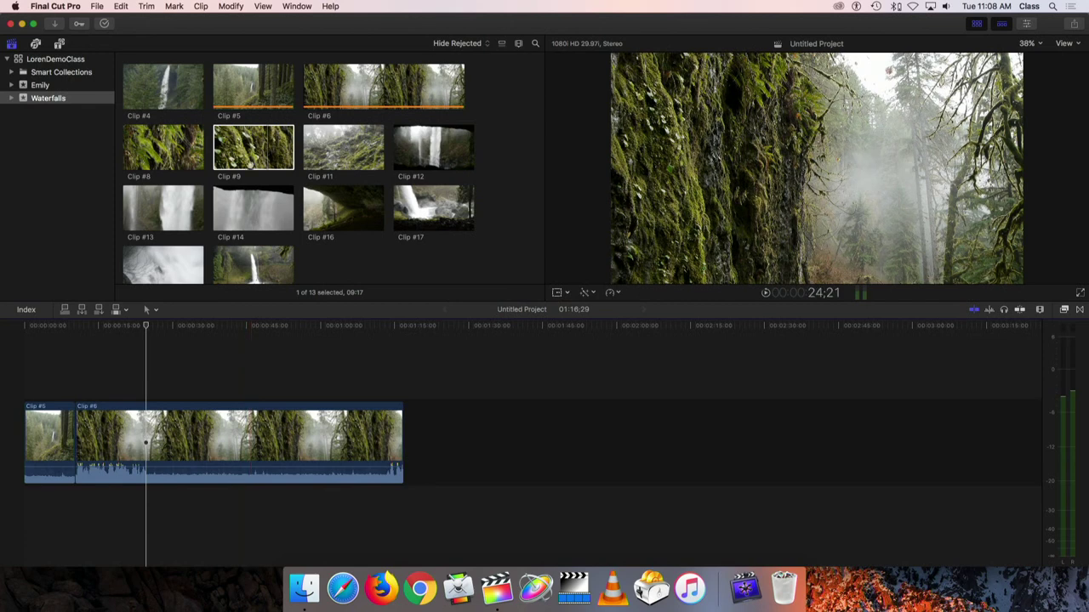
drag(255, 153, 439, 459)
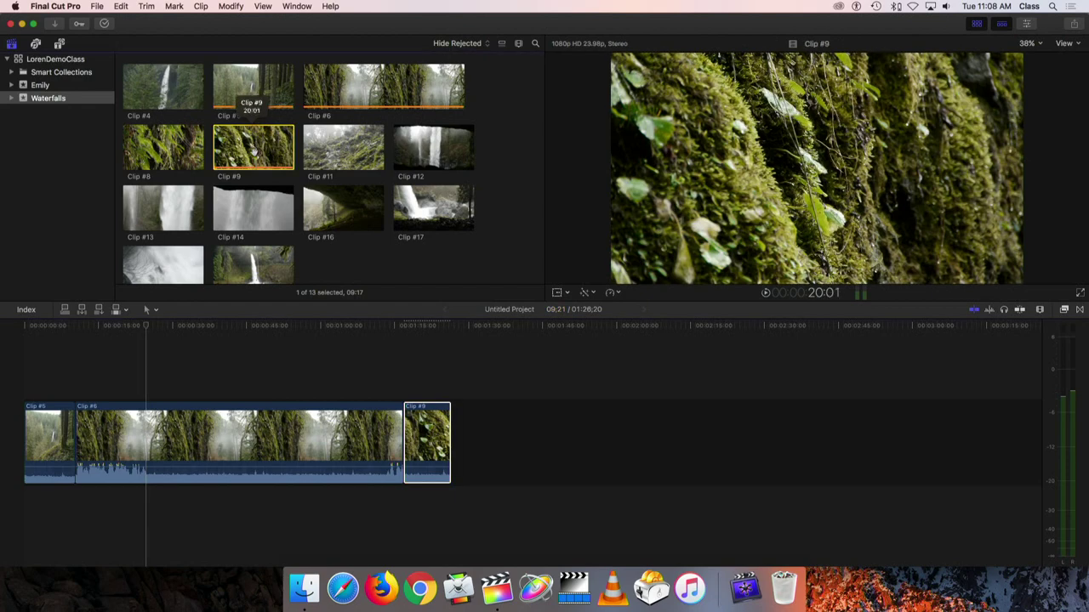
drag(256, 148, 499, 432)
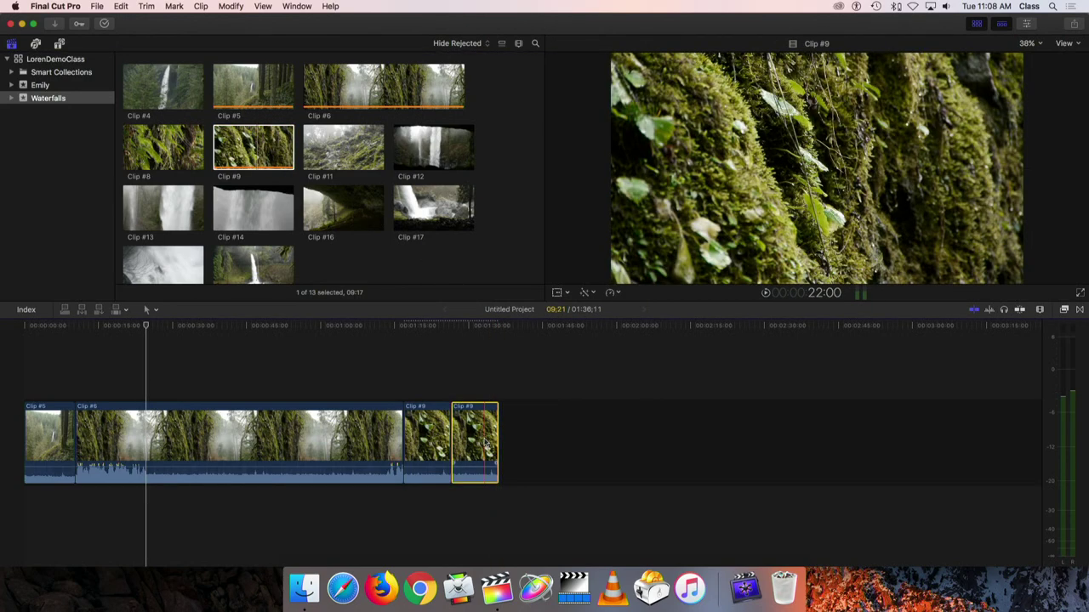
key(s)
key(Delete)
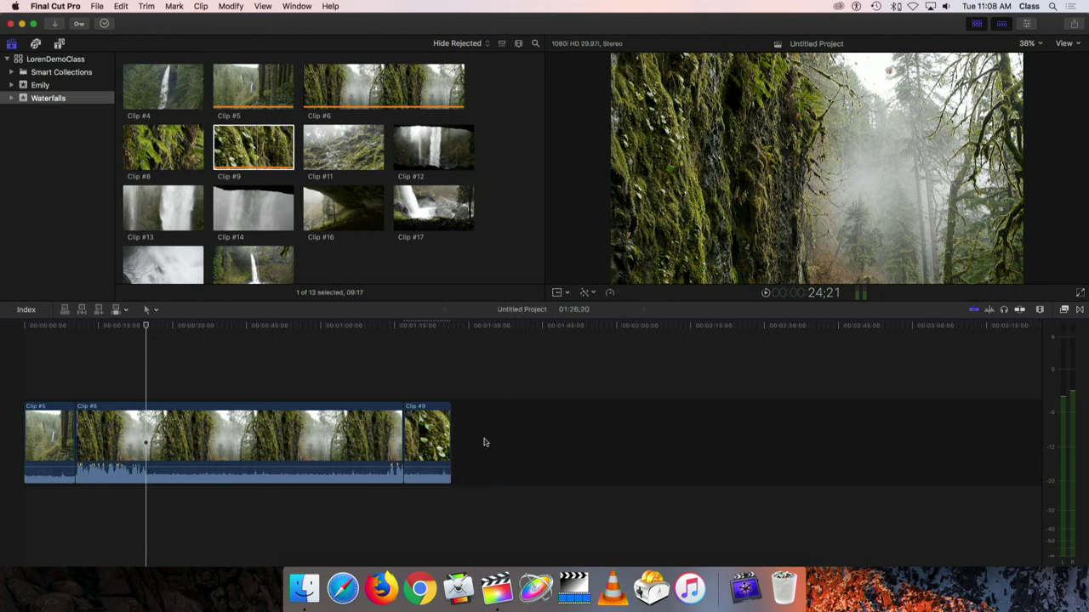
Alternate selecting Clip #9 on the timeline and in the browser
click(432, 434)
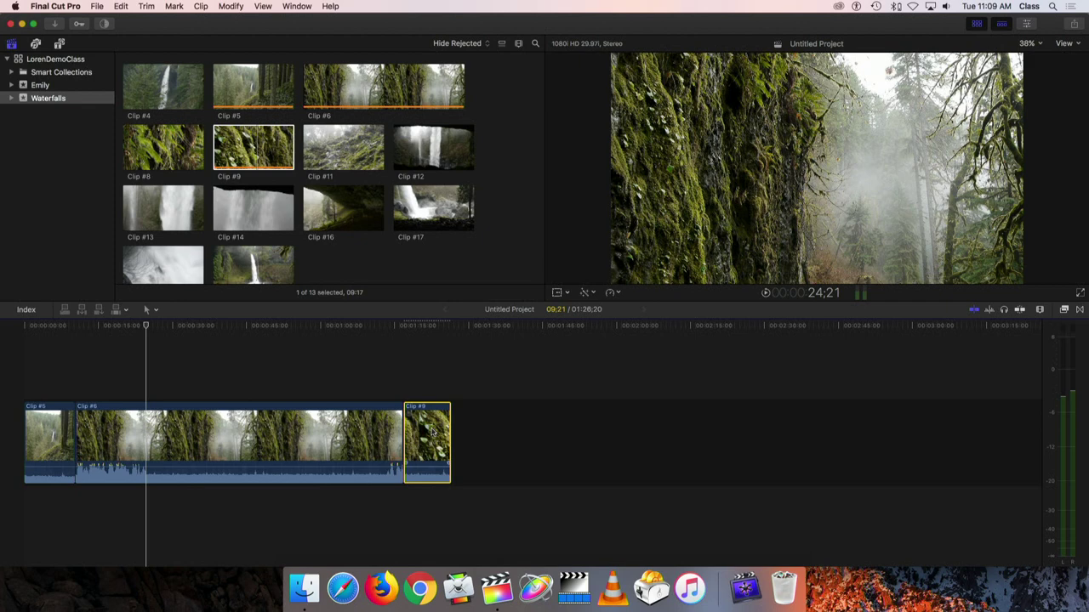
click(268, 159)
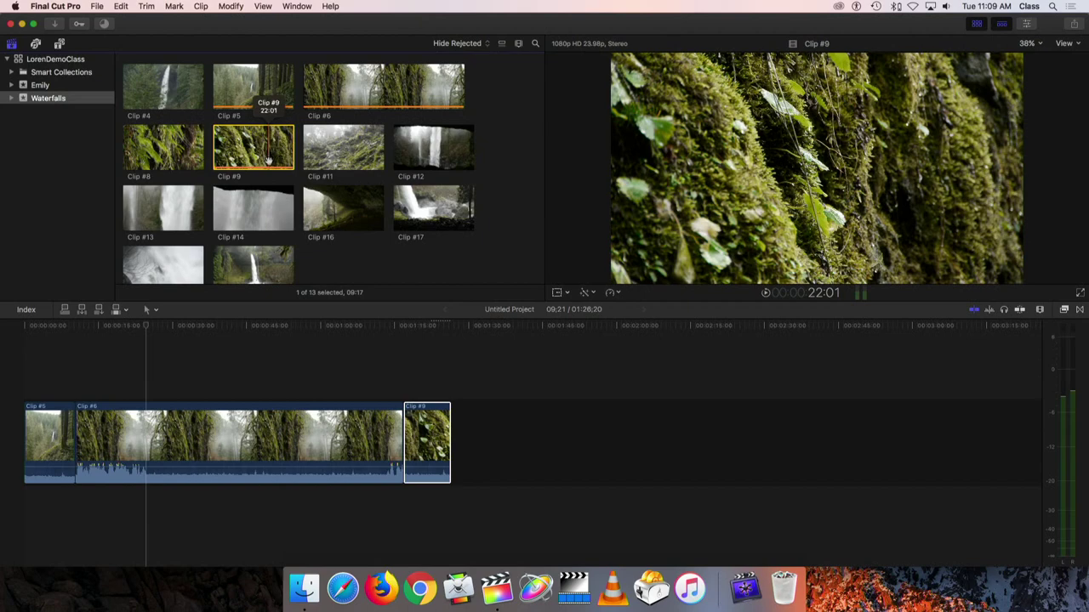
click(438, 444)
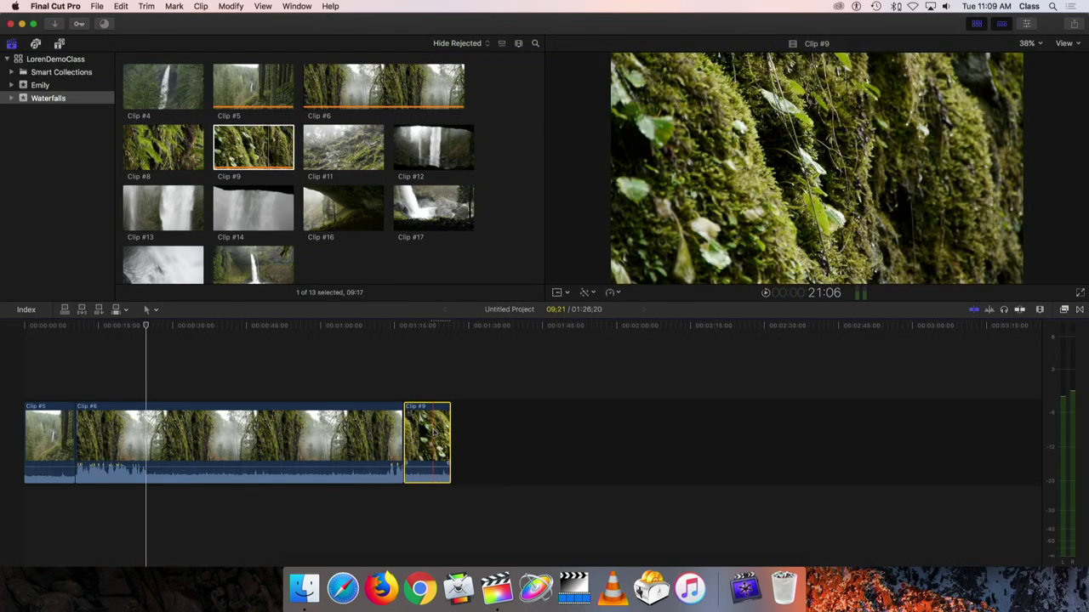
click(249, 154)
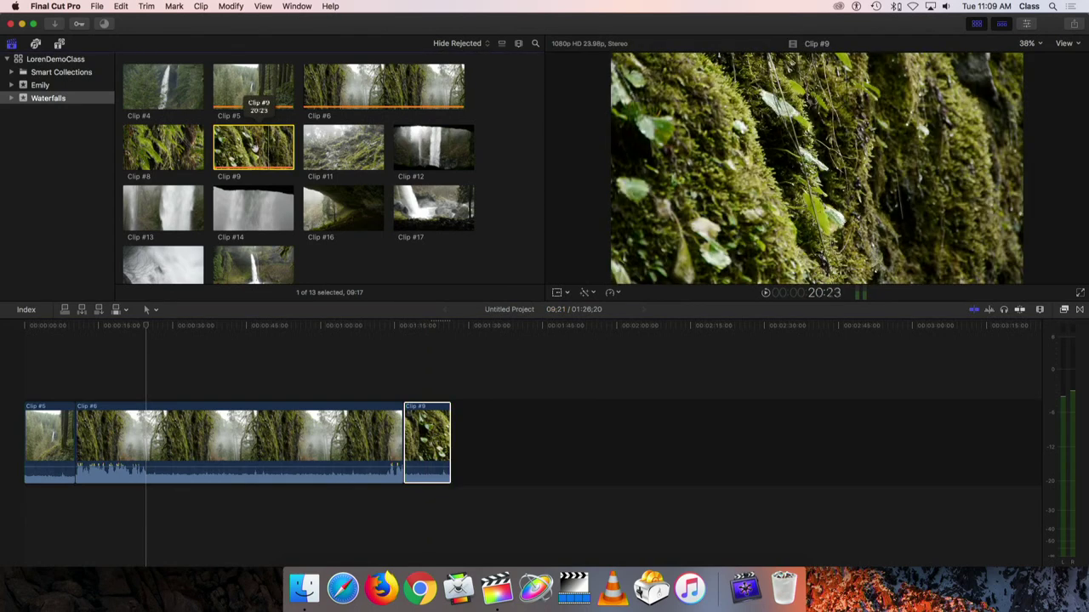
click(429, 440)
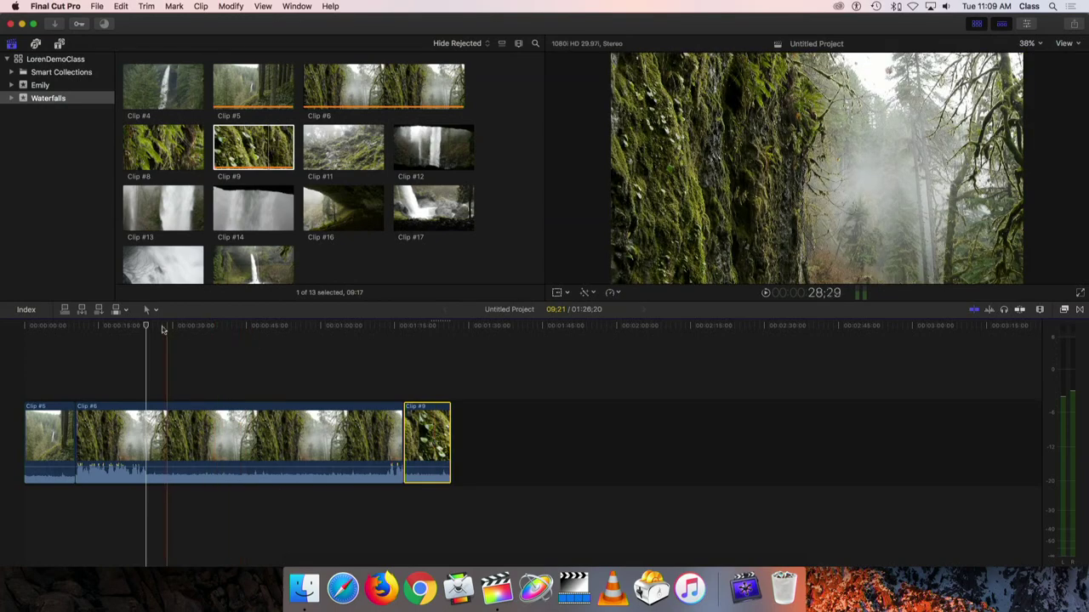
Select Clip #5, Clip #6 and Clip #9 in turn on the timeline
click(40, 438)
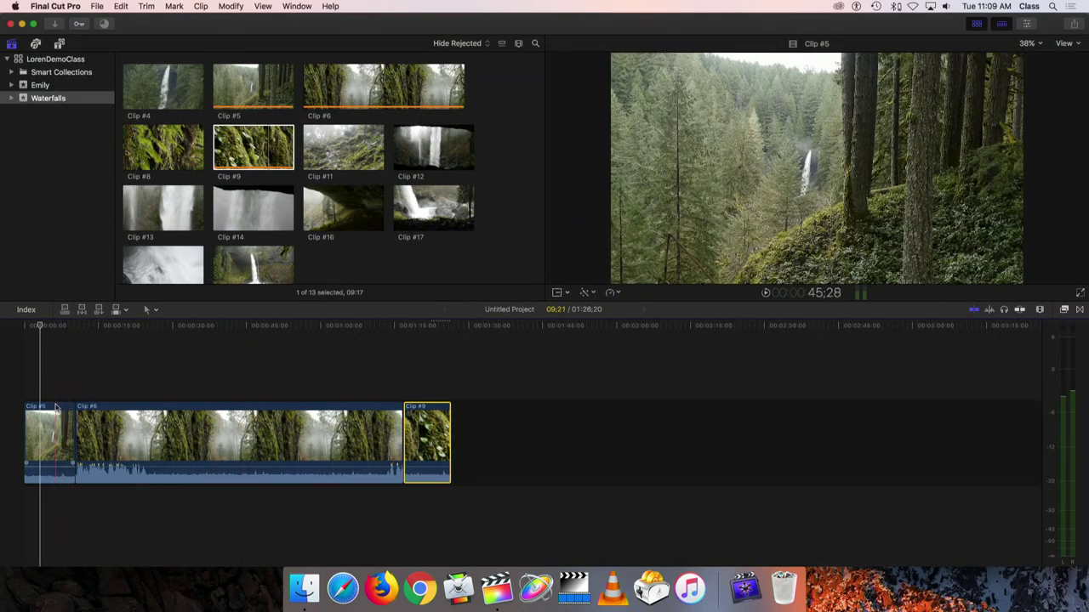
click(146, 421)
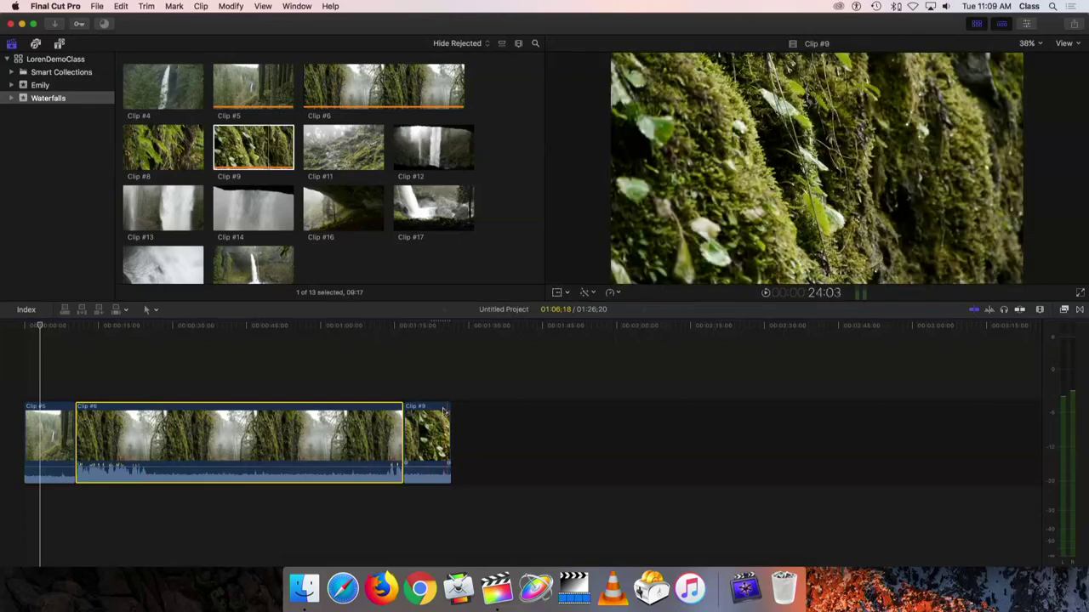
click(437, 409)
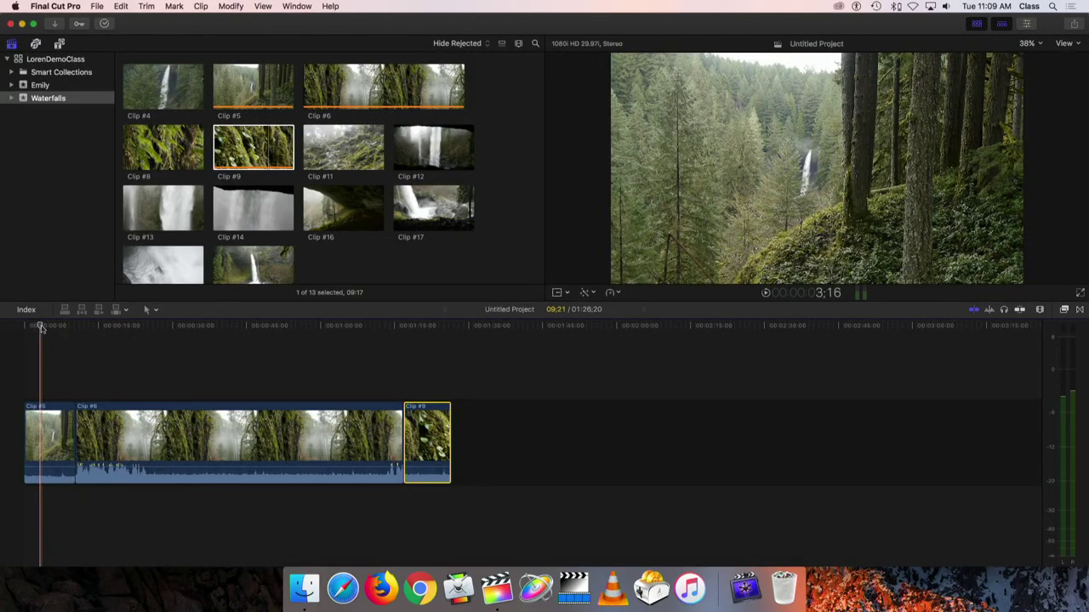
Park the playhead at 19:06 inside Clip #6 and select Clip #6
click(25, 327)
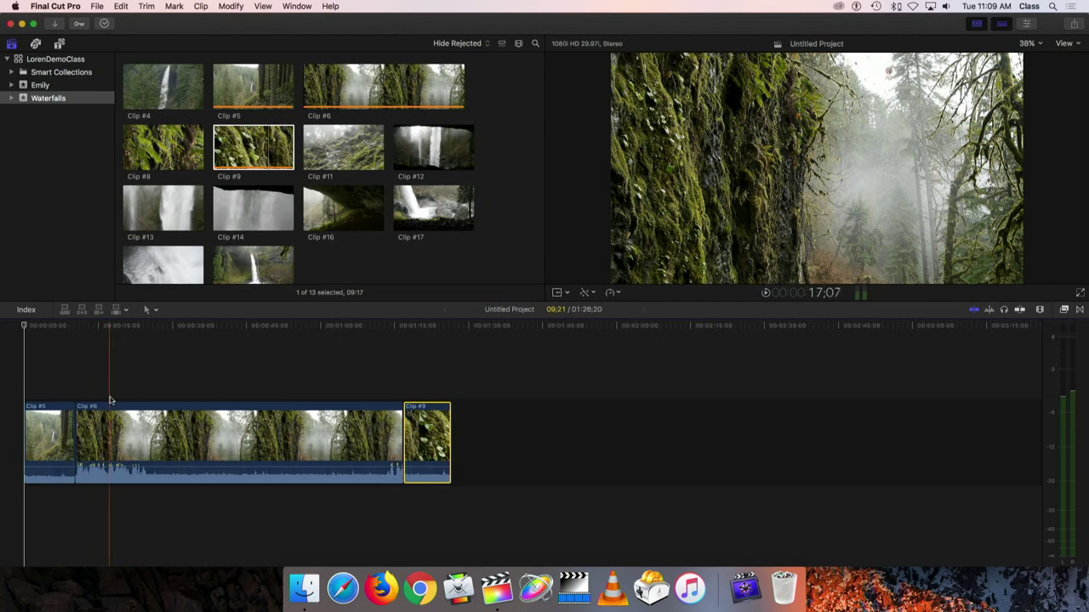
click(131, 328)
drag(130, 327, 118, 327)
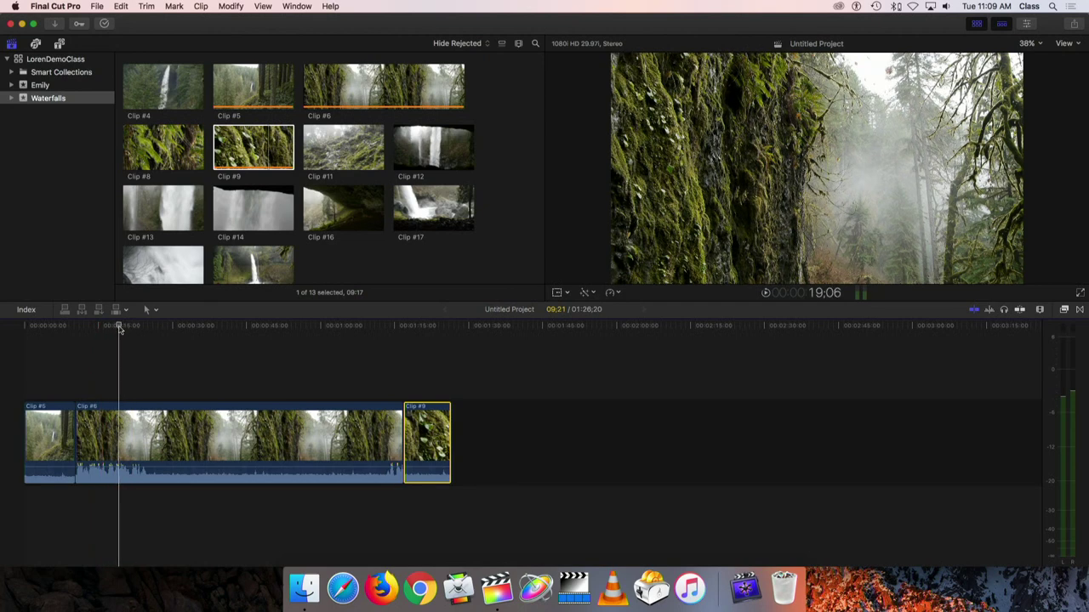
click(155, 411)
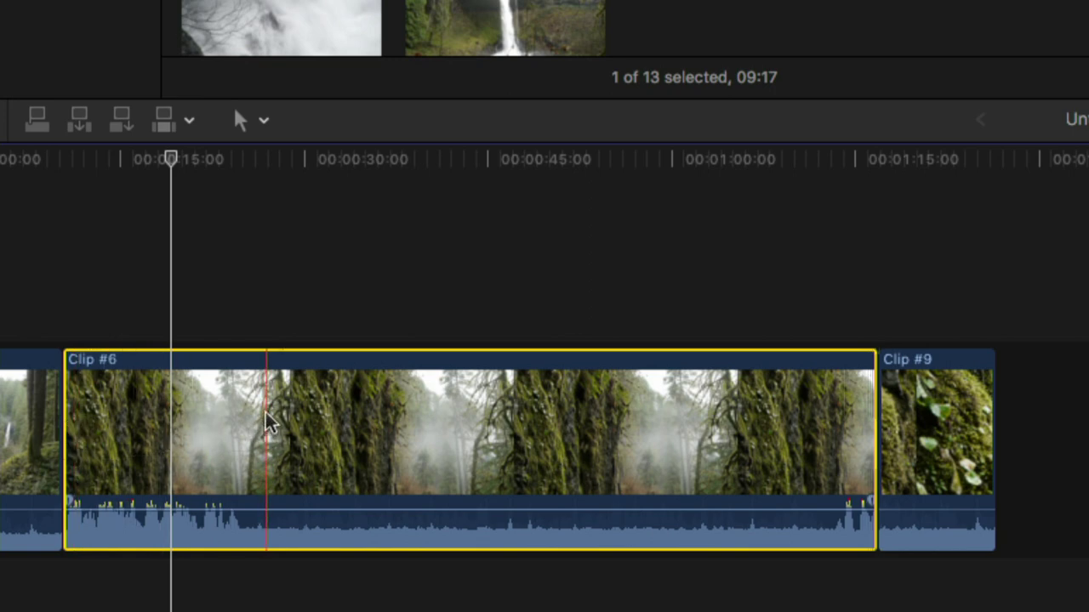
Ripple-trim Clip #6's start later with the Select tool, then select its end edit point
click(67, 431)
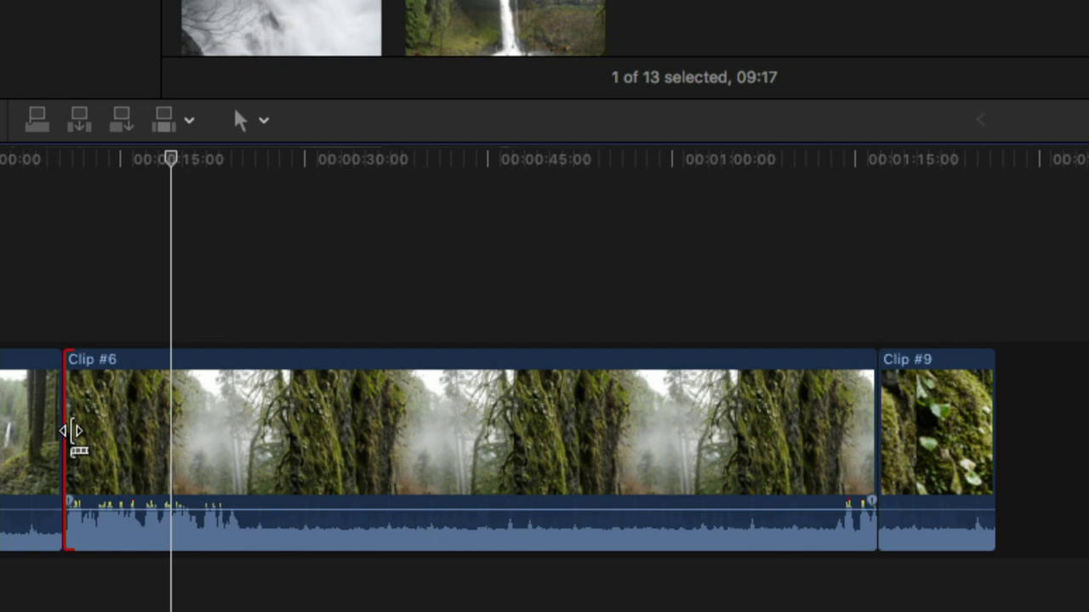
drag(72, 432, 283, 439)
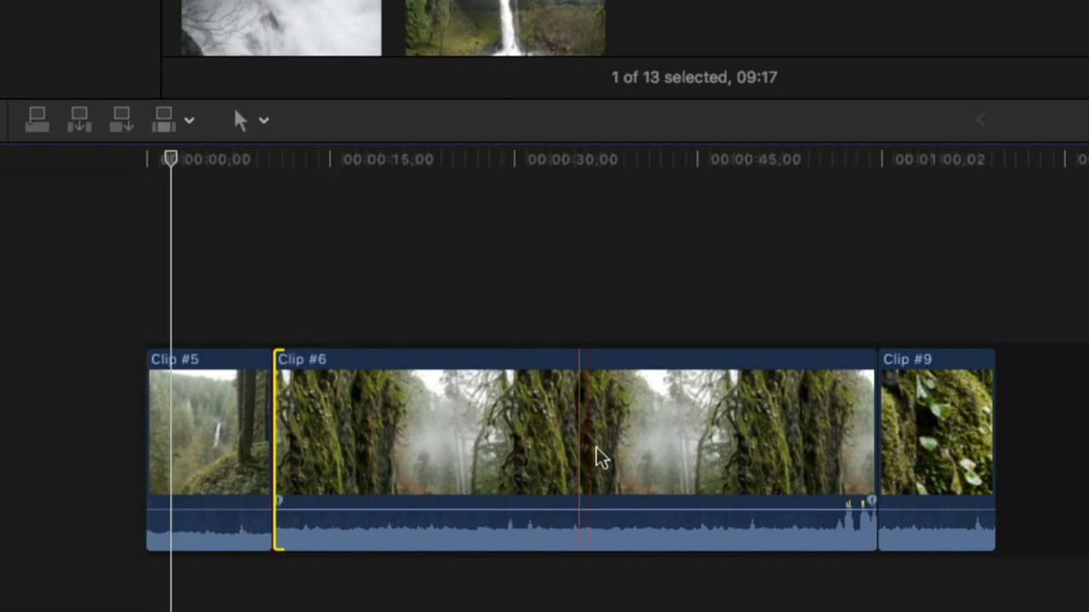
click(864, 443)
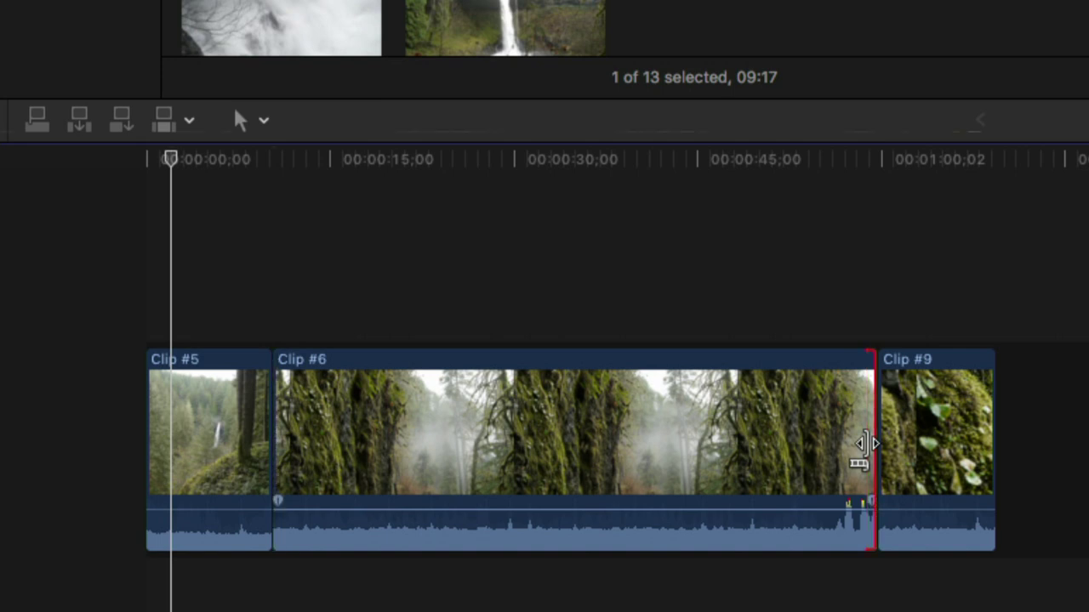
click(889, 445)
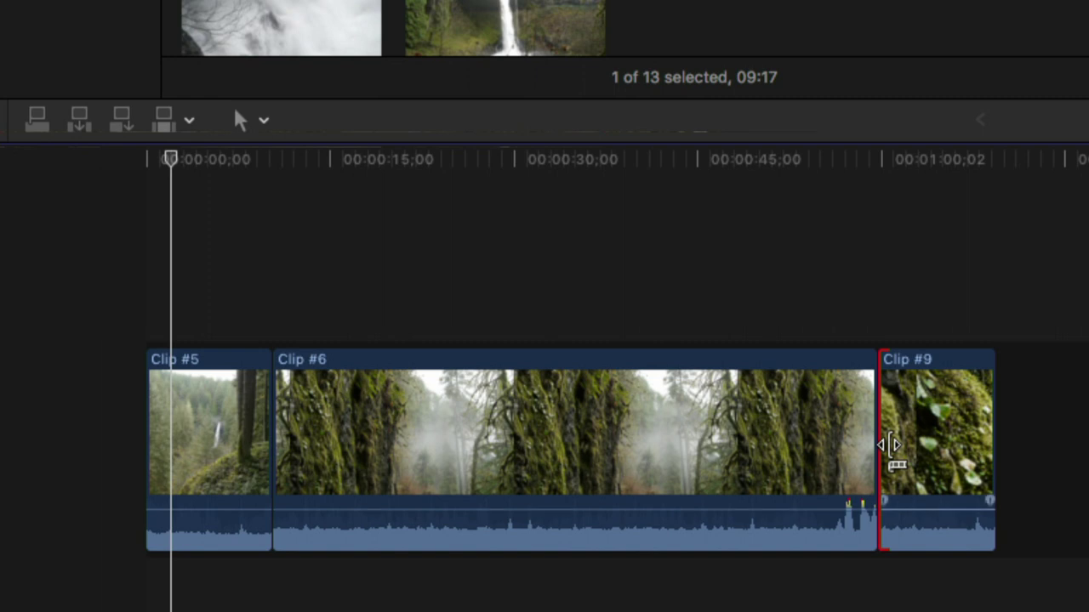
click(866, 446)
Ripple-trim Clip #6's end far left, and trim 7 frames off Clip #9 and 24 frames off Clip #5
drag(866, 447, 786, 348)
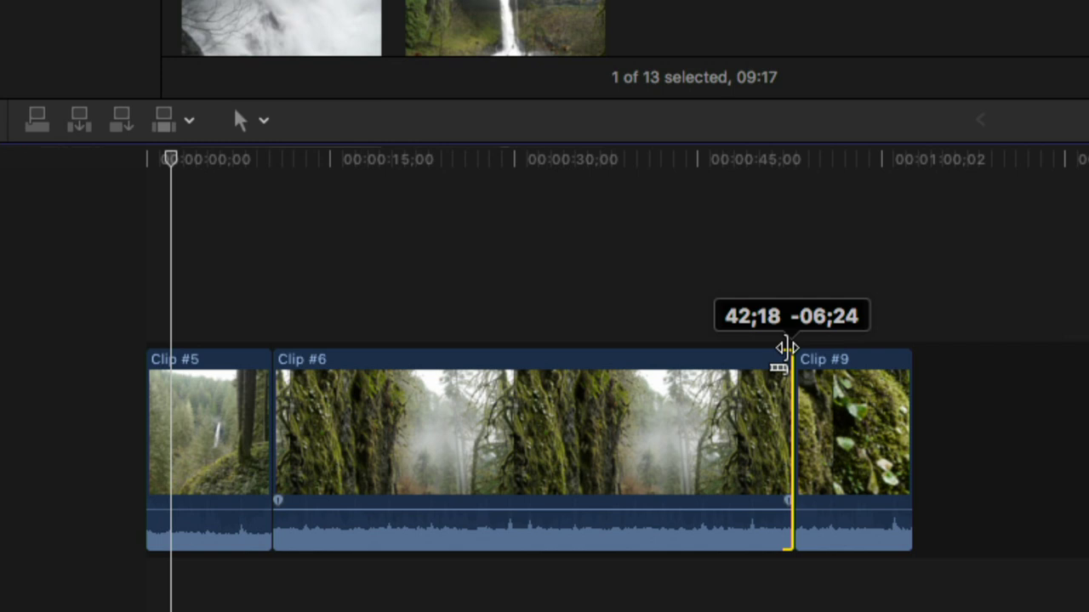
drag(786, 348, 617, 384)
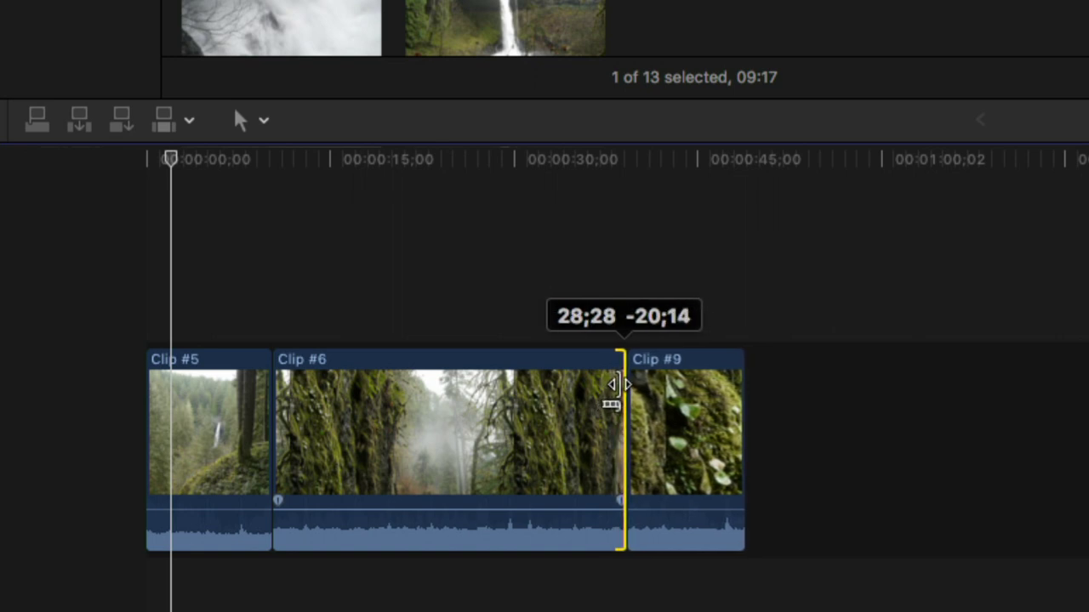
drag(615, 385, 358, 415)
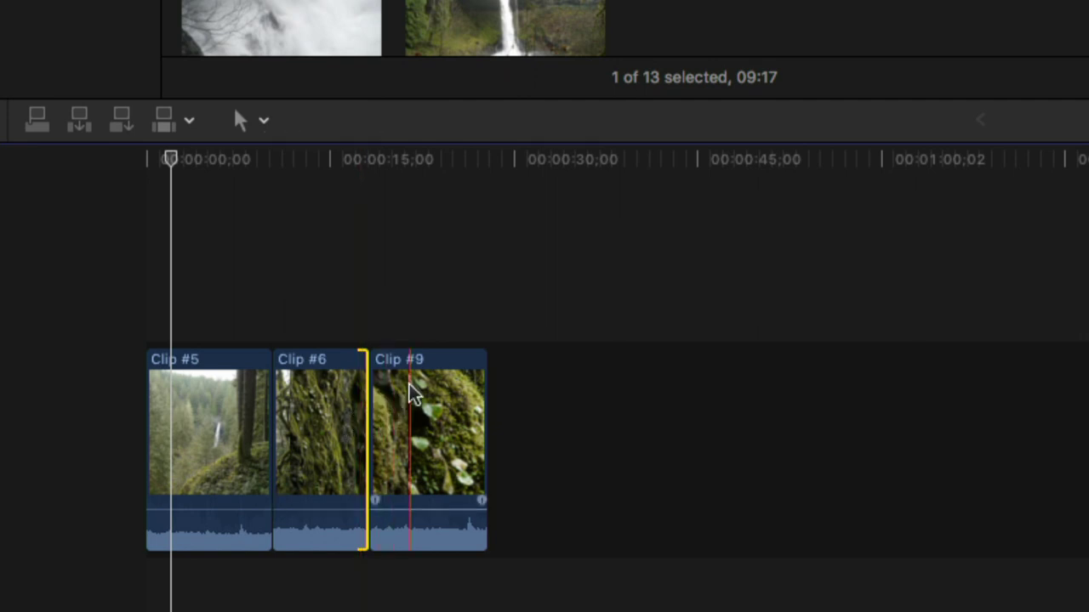
drag(481, 401, 463, 406)
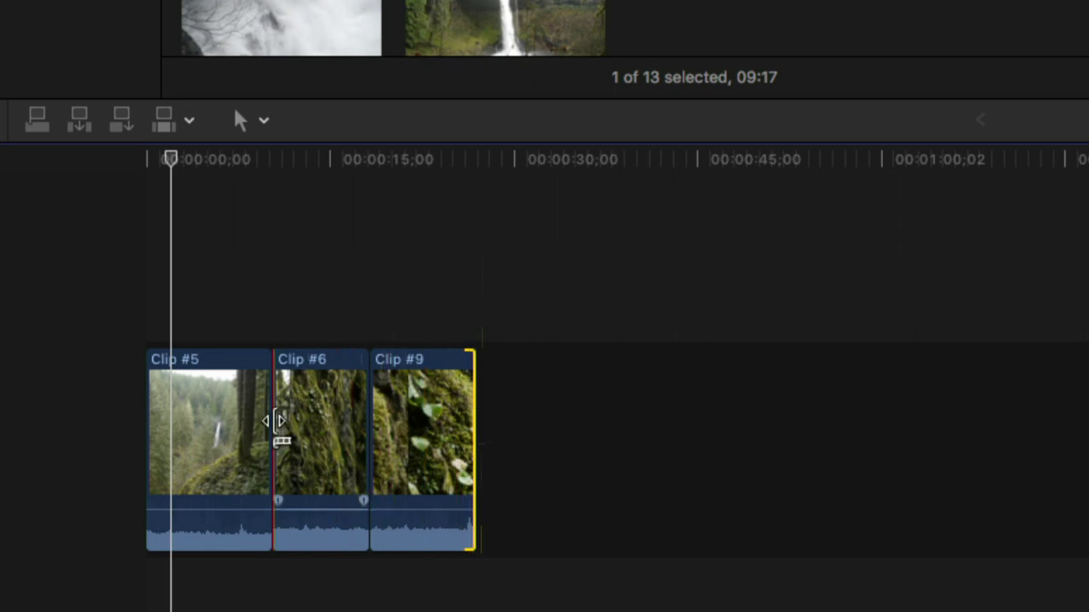
drag(264, 420, 233, 420)
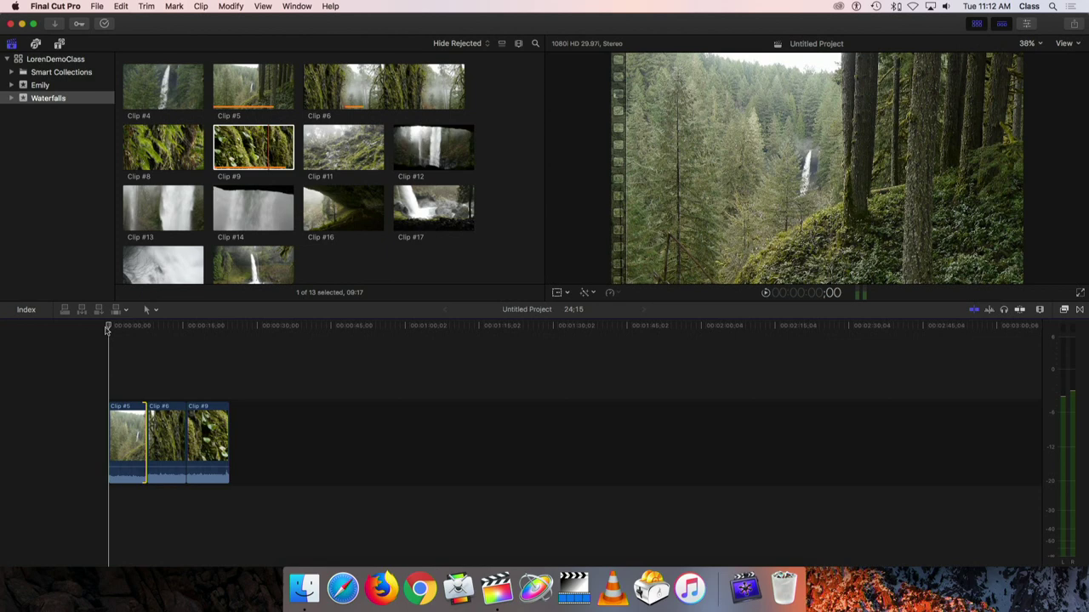
Play back the 24;15 trimmed timeline, then preview Clip #17 from the browser
key(space)
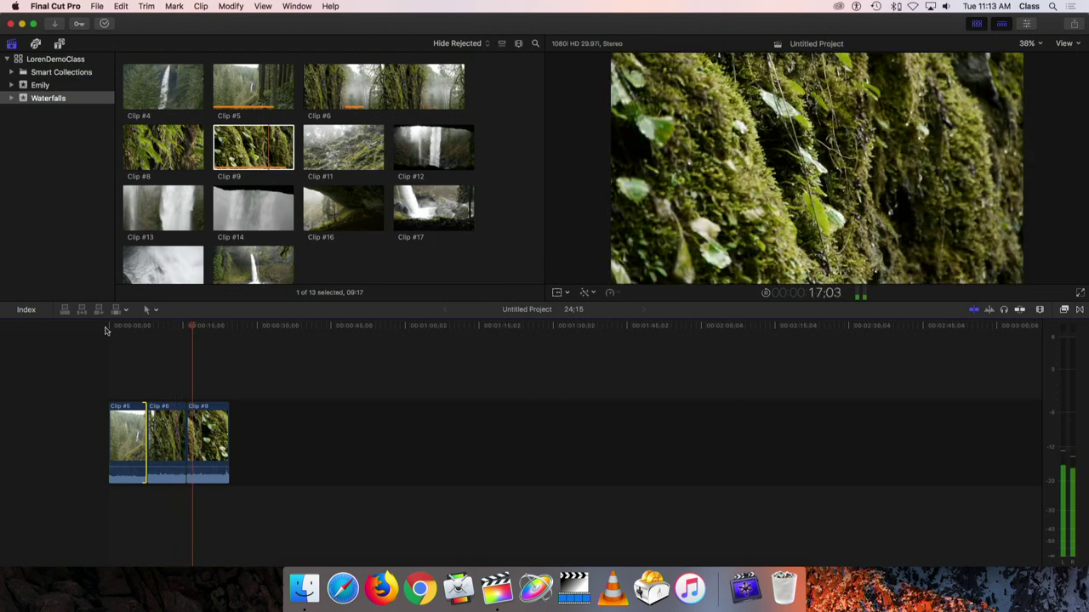
key(space)
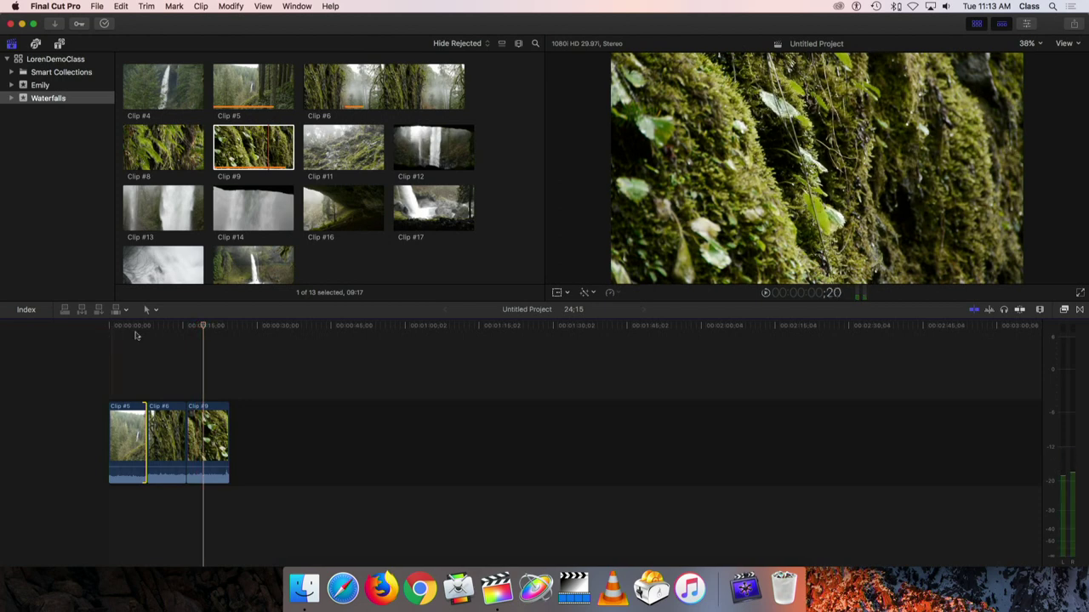
click(213, 412)
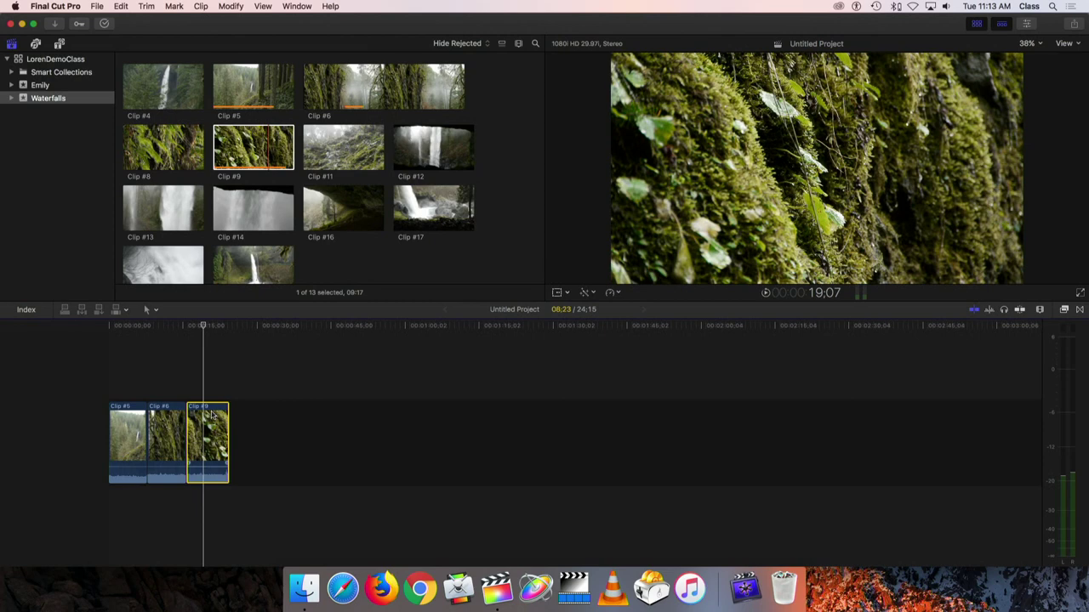
click(272, 151)
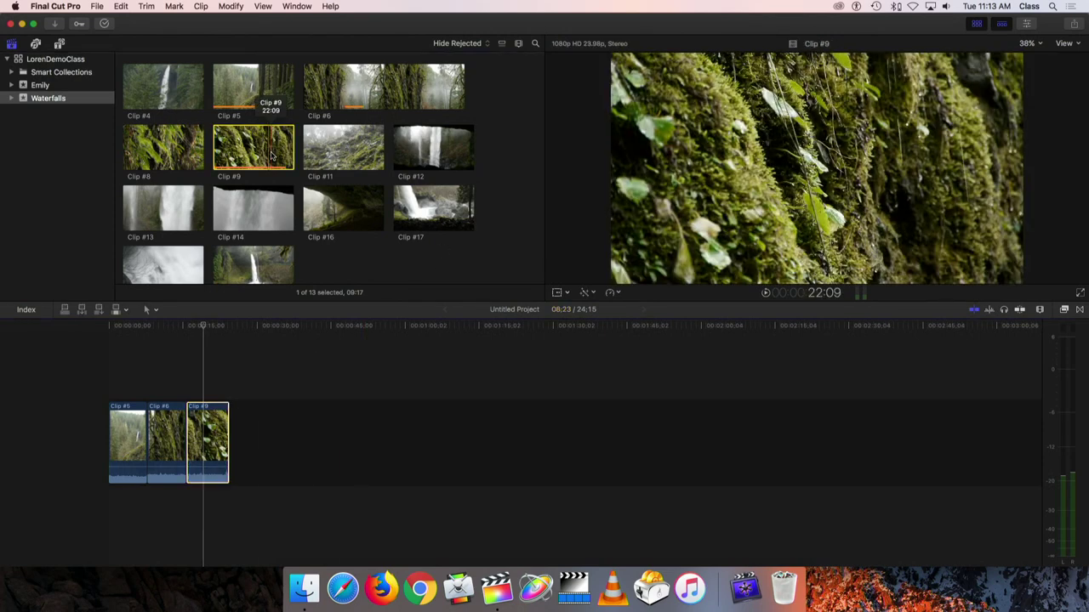
click(280, 357)
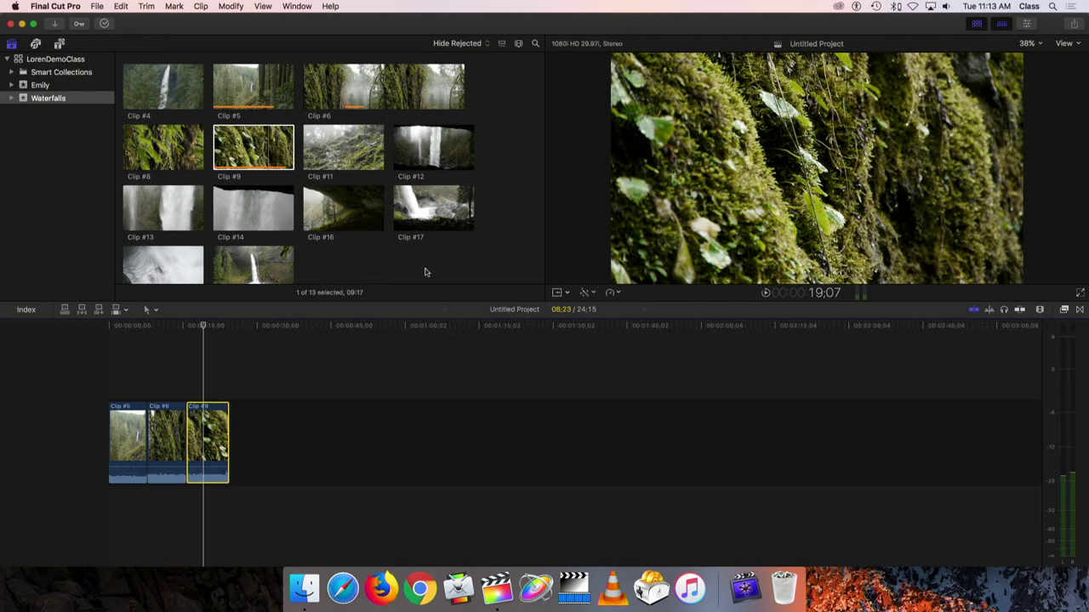
click(434, 217)
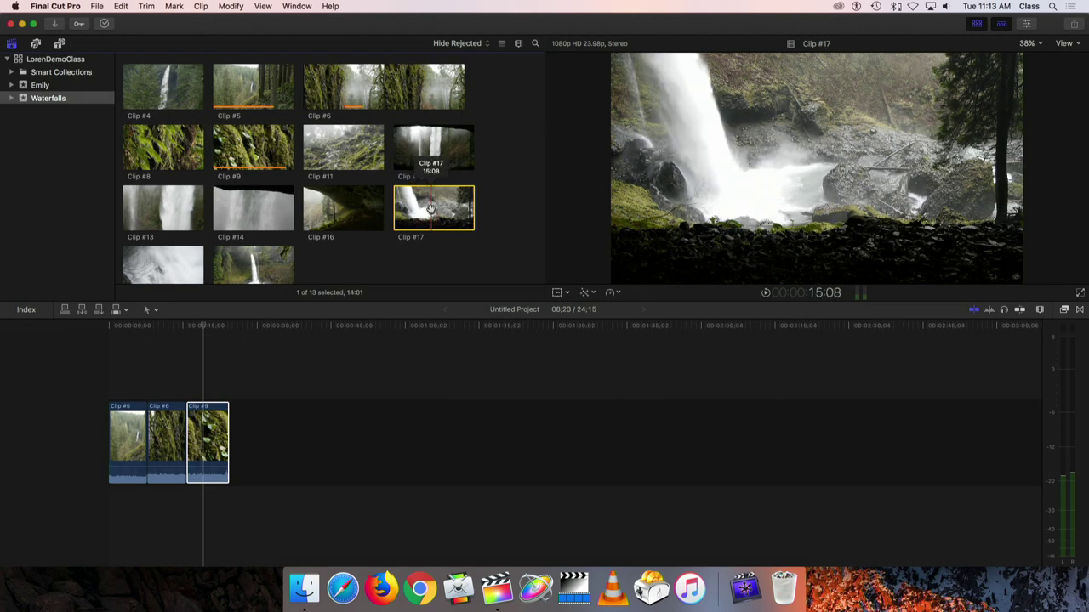
drag(432, 215, 332, 437)
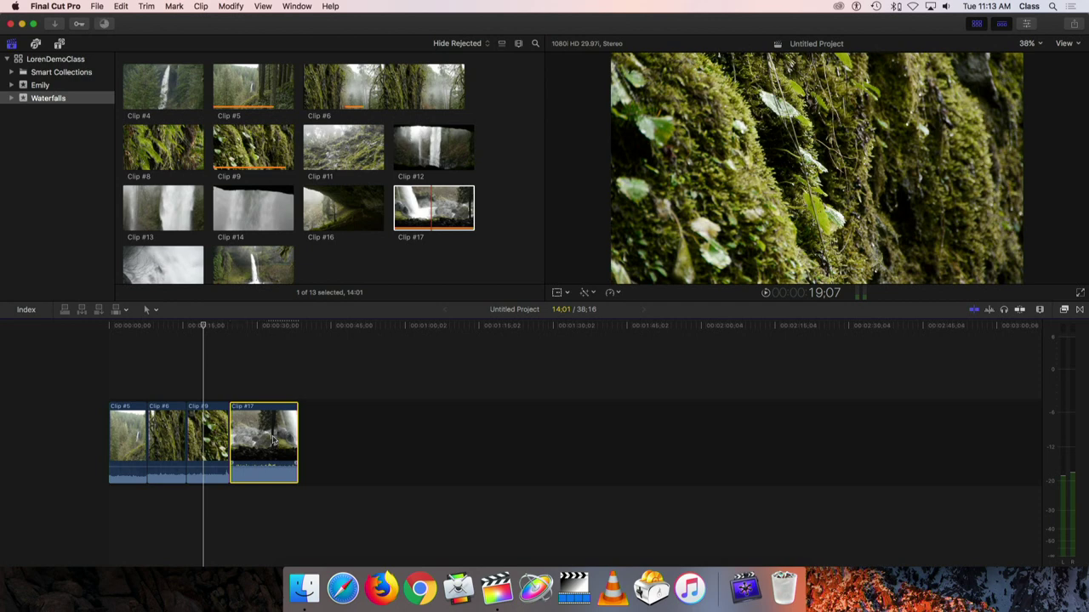
key(Delete)
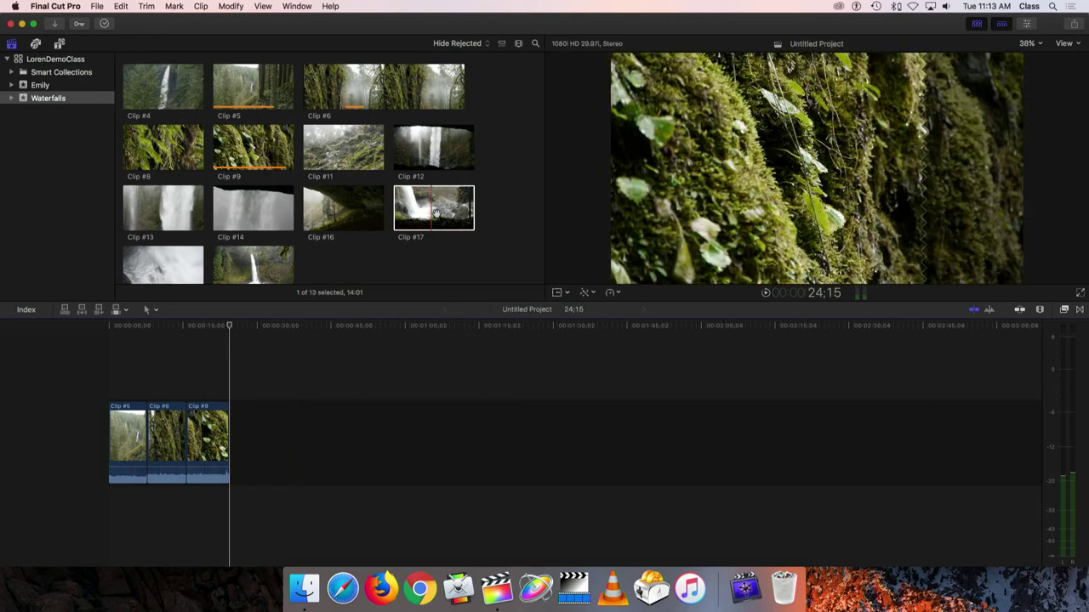
click(436, 213)
Insert Clip #17 between Clip #6 and Clip #9, trimming 3 frames off its end
drag(329, 326, 193, 475)
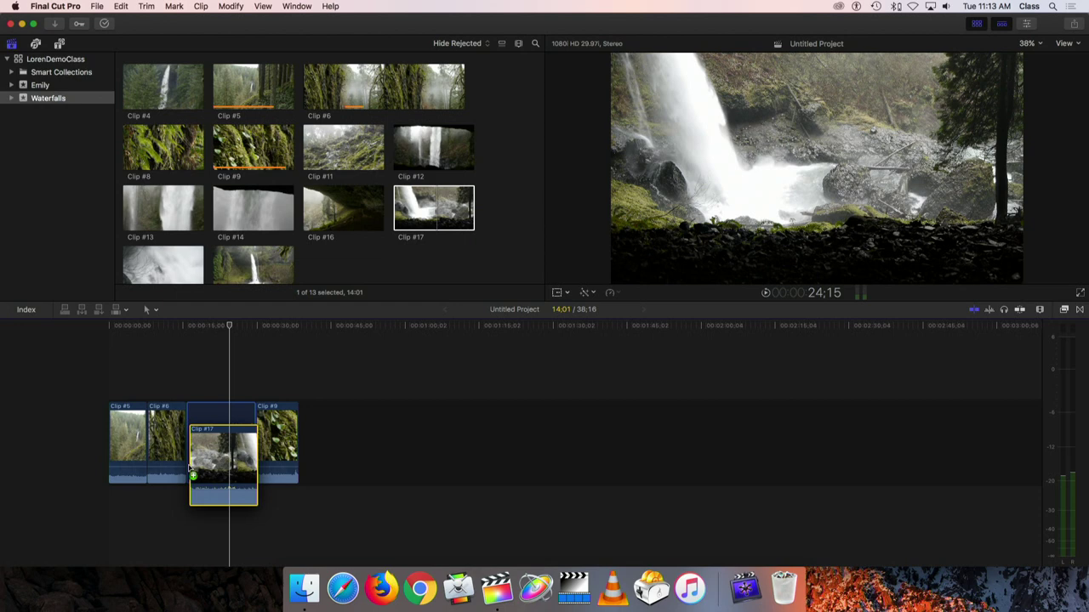
drag(193, 475, 192, 451)
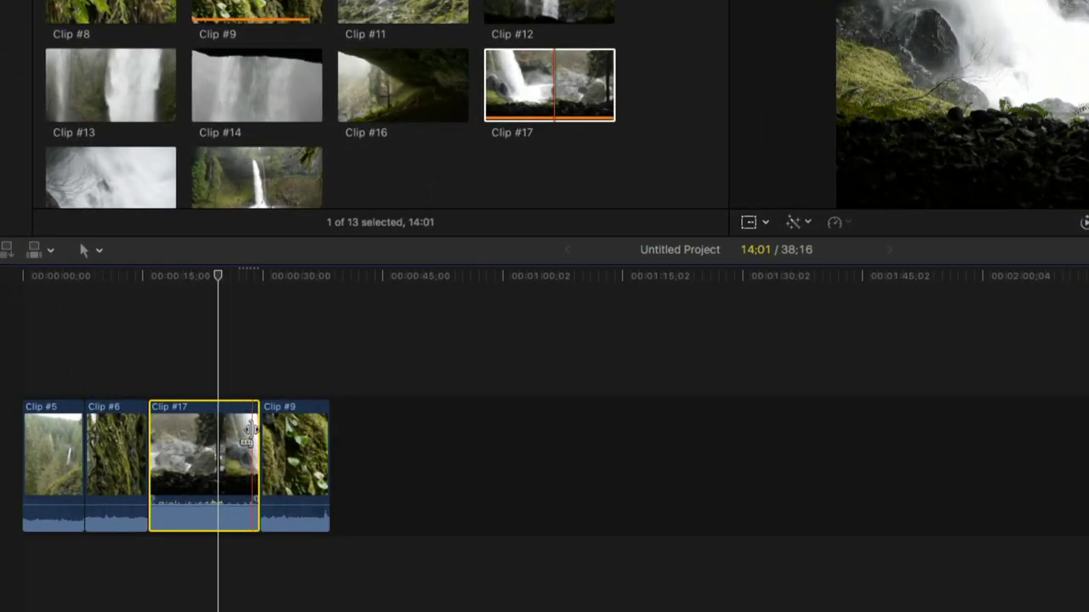
drag(249, 429, 209, 434)
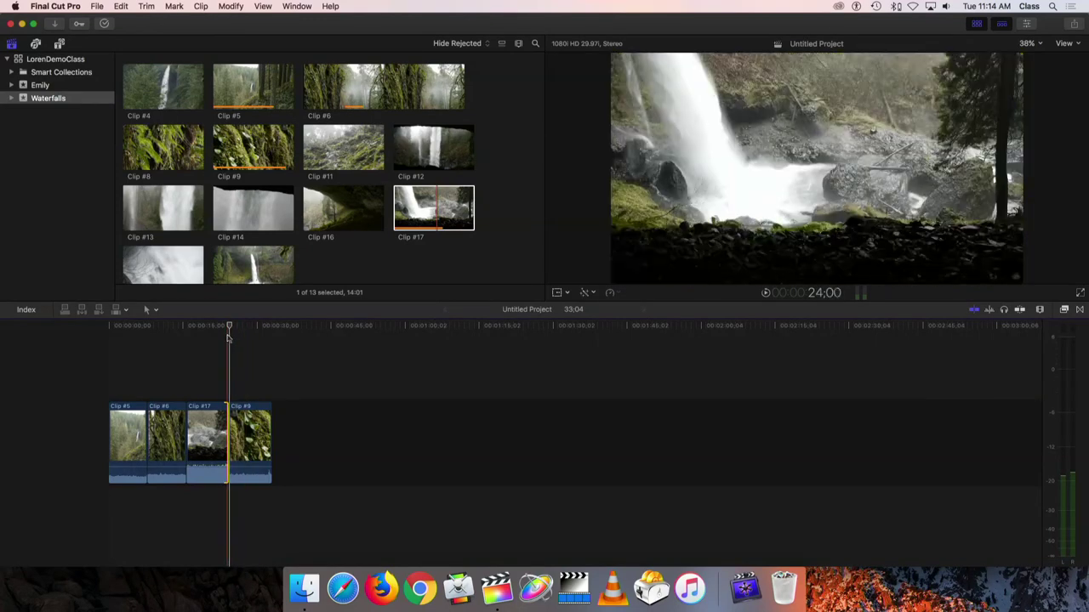
drag(228, 327, 271, 338)
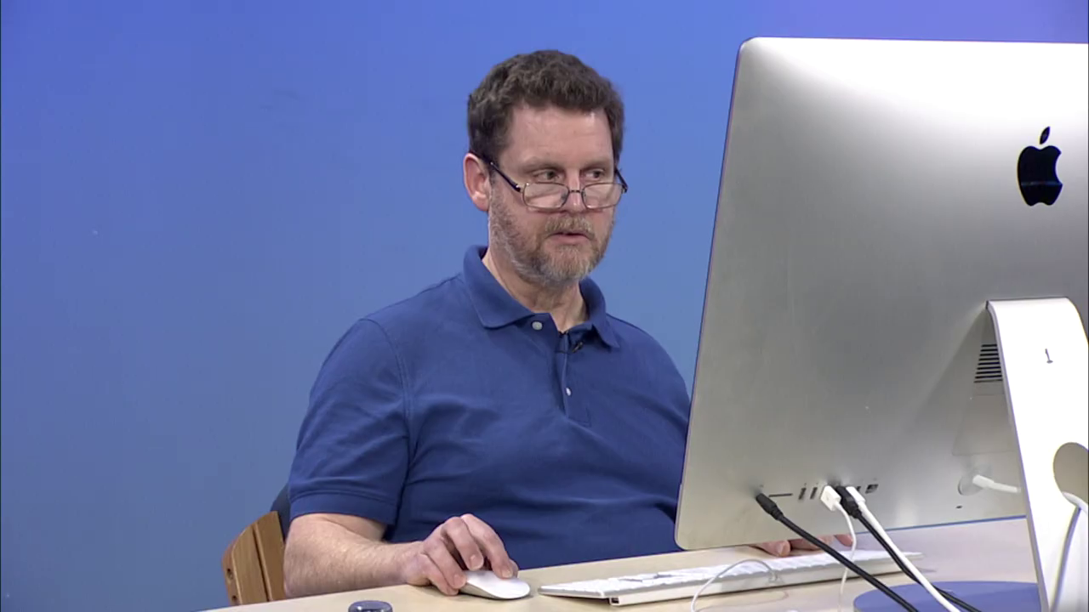